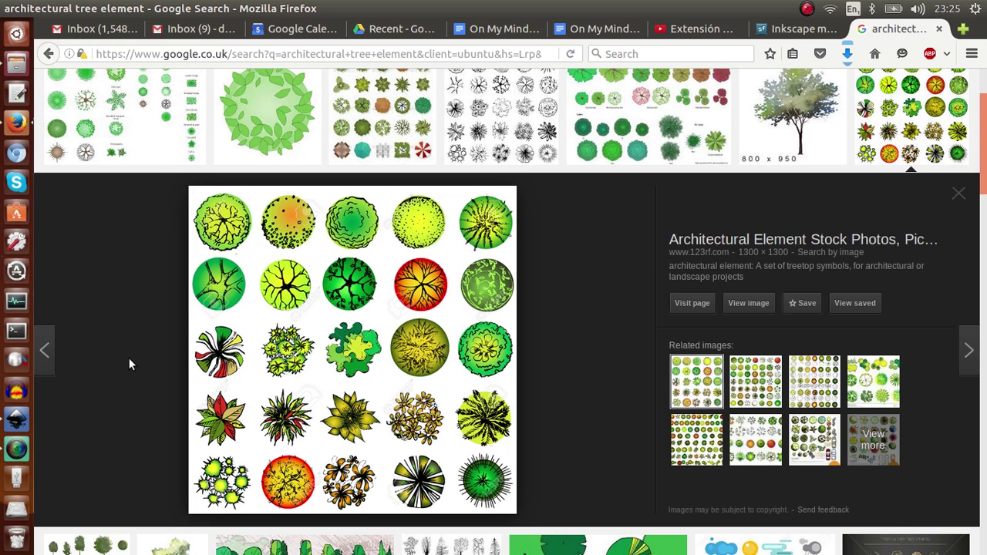
Start a new blank Inkscape document
{"action": "scroll", "coordinate": [579, 335], "scroll_direction": "up", "scroll_amount": 3}
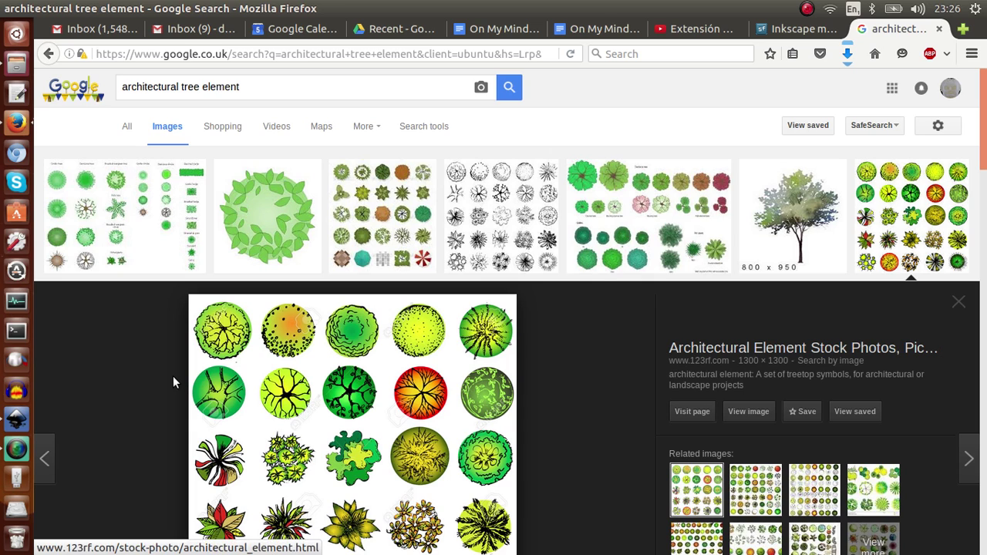
{"action": "left_click", "coordinate": [25, 420]}
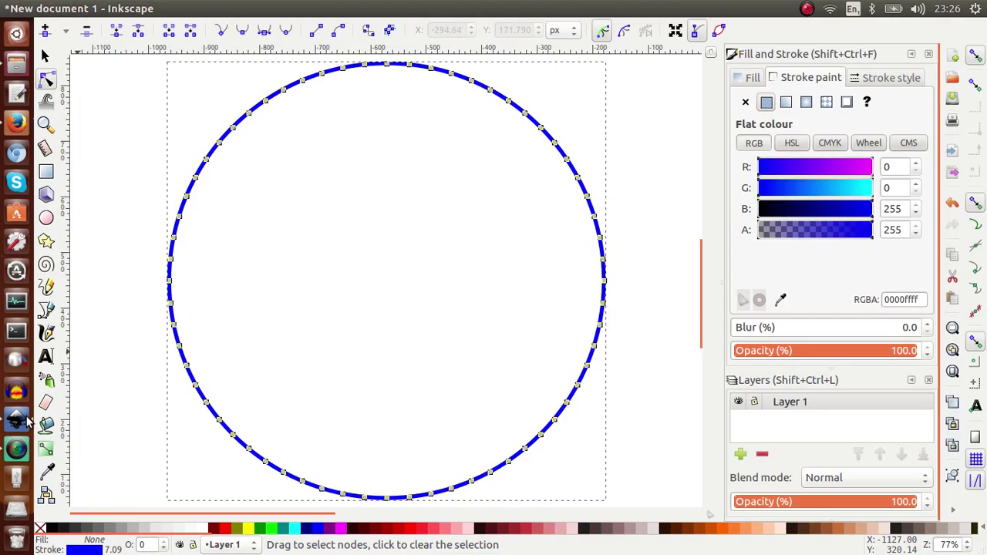
{"action": "key", "text": "ctrl+n"}
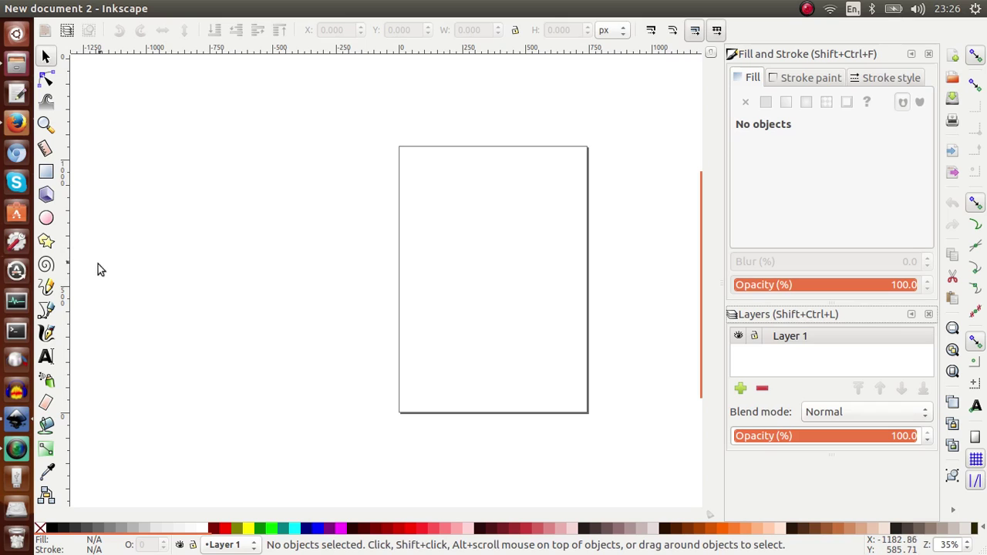
Draw a perfect circle and move it left, clear of the page
{"action": "left_click", "coordinate": [51, 220]}
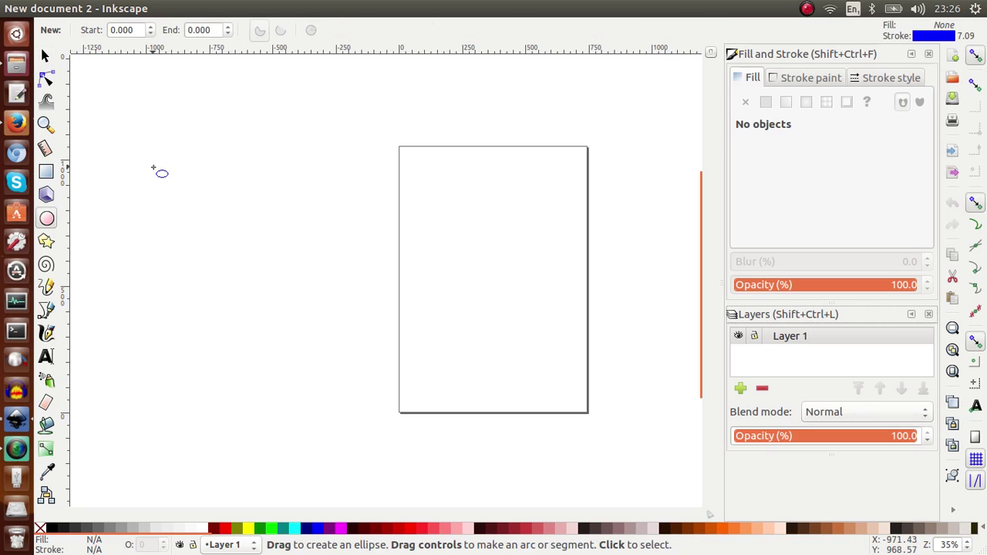
{"action": "left_click_drag", "start_coordinate": [153, 169], "coordinate": [402, 386]}
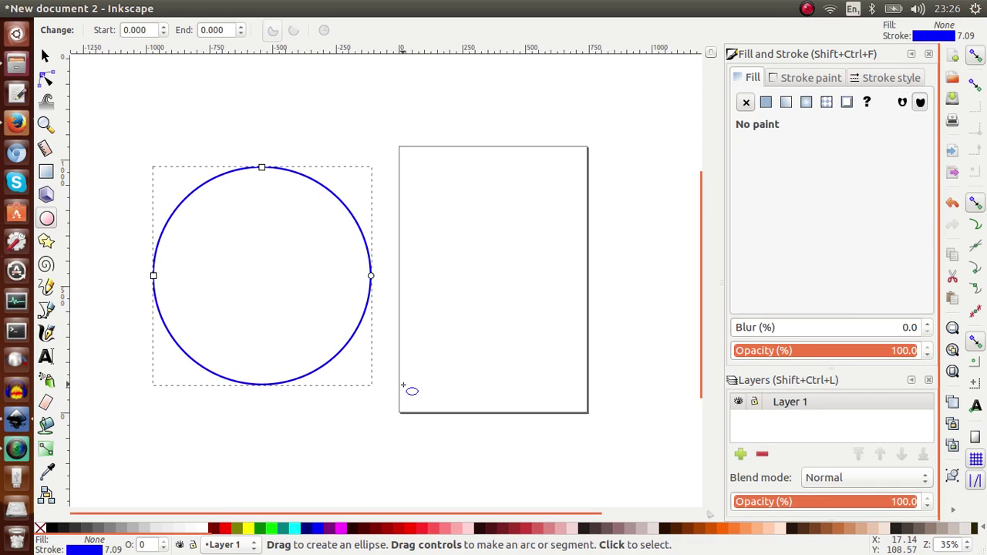
{"action": "key", "text": "ctrl+z"}
{"action": "left_click_drag", "start_coordinate": [119, 163], "coordinate": [419, 290]}
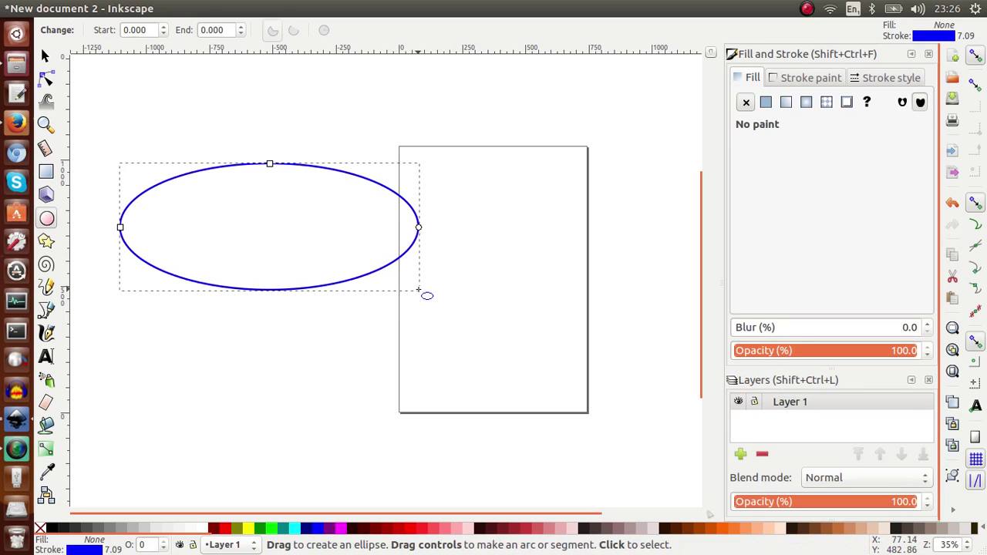
{"action": "key", "text": "ctrl+z"}
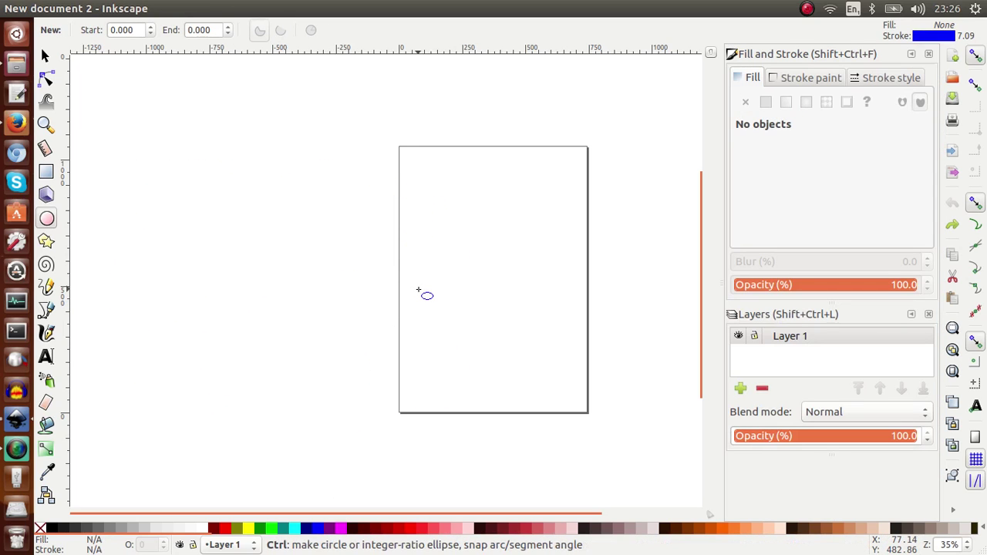
{"action": "left_click_drag", "start_coordinate": [419, 290], "coordinate": [215, 105]}
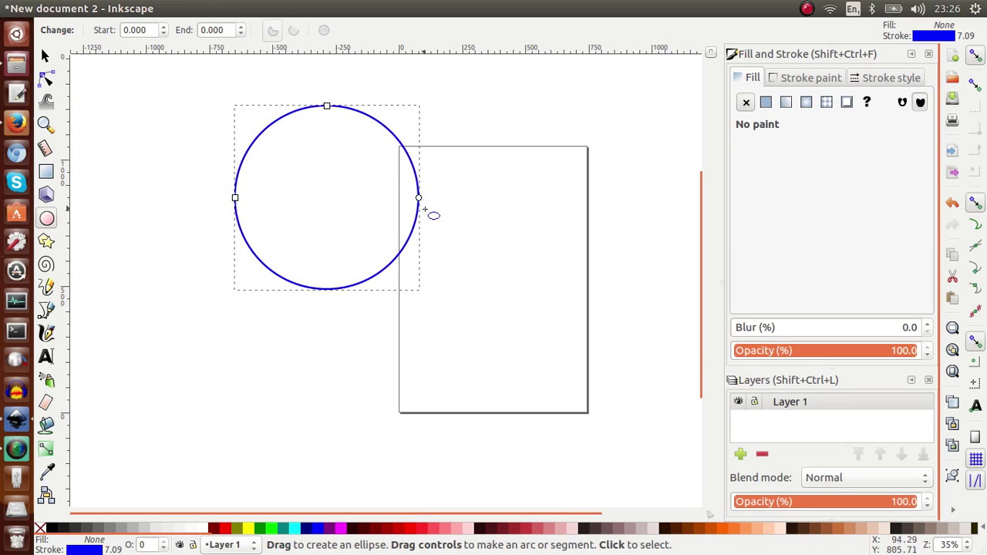
{"action": "left_click", "coordinate": [45, 56]}
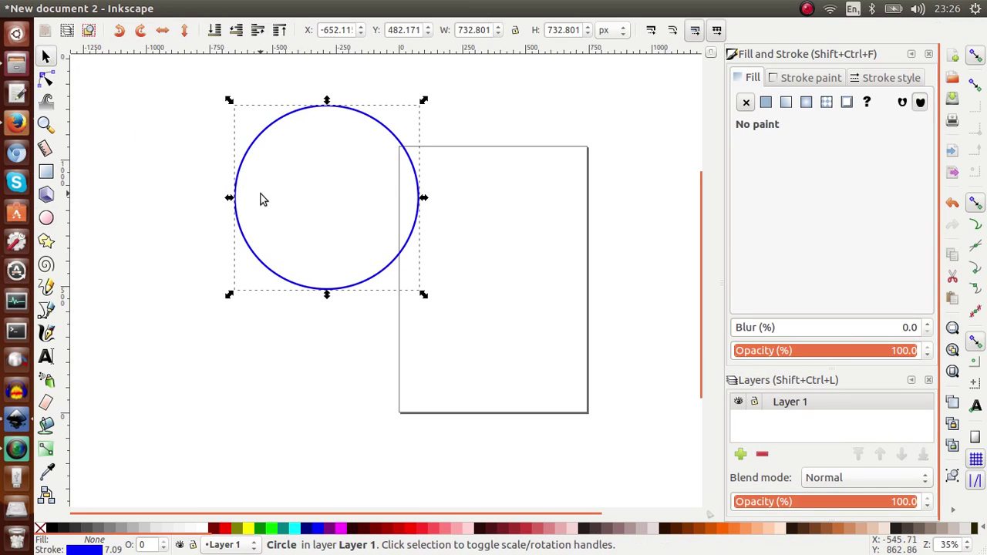
{"action": "left_click_drag", "start_coordinate": [244, 234], "coordinate": [168, 316]}
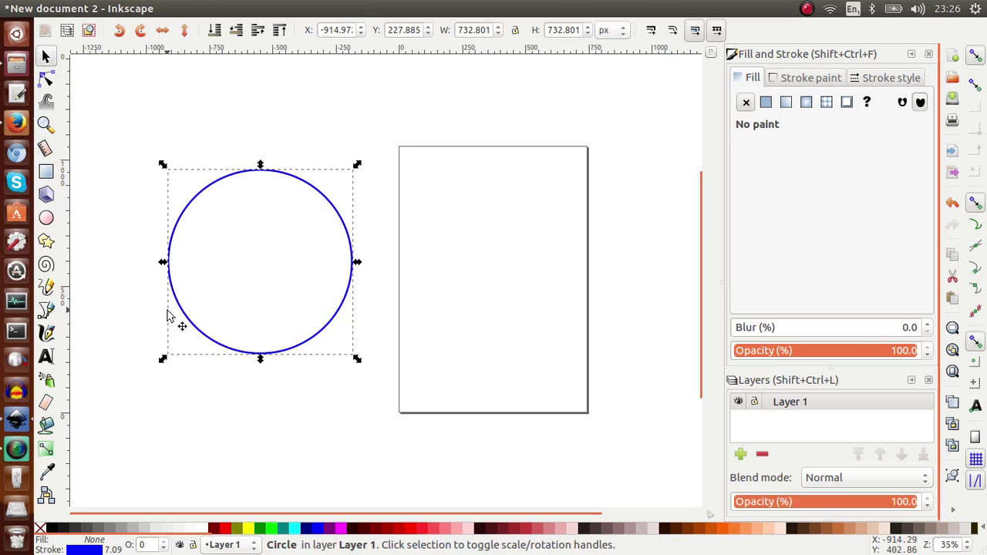
Switch the selected circle into the Node tool for editing
{"action": "left_click", "coordinate": [45, 79]}
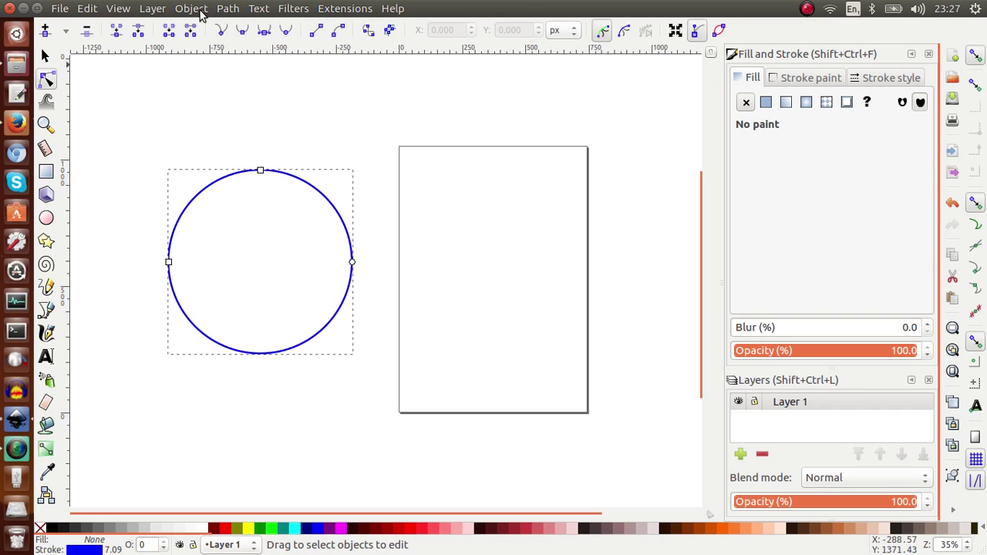
Convert the circle with Path > Object to Path and rubber-band select it
{"action": "left_click", "coordinate": [226, 9]}
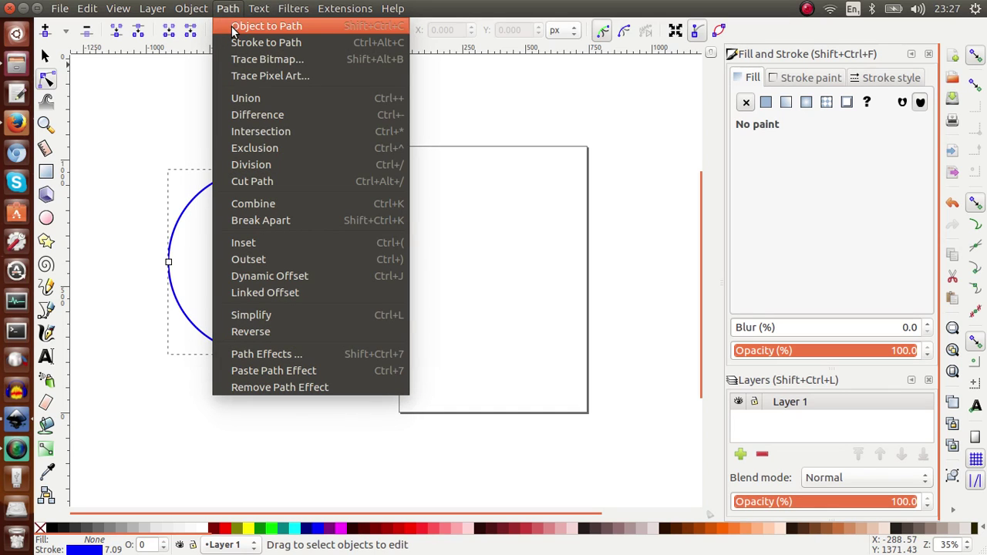
{"action": "left_click", "coordinate": [234, 29]}
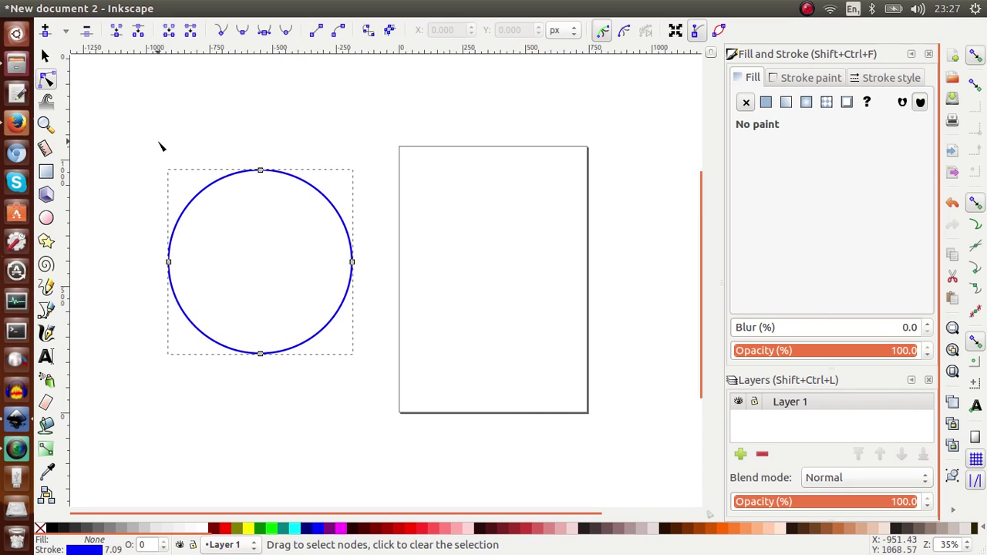
{"action": "left_click", "coordinate": [147, 142]}
{"action": "left_click_drag", "start_coordinate": [147, 141], "coordinate": [379, 378]}
{"action": "left_click", "coordinate": [136, 124]}
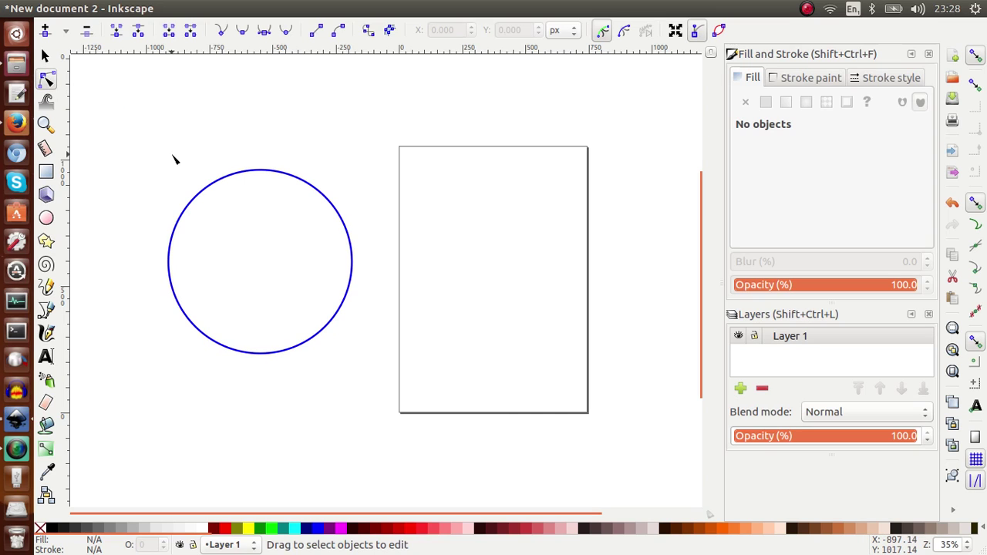
{"action": "mouse_move", "coordinate": [142, 132]}
{"action": "left_mouse_down"}
{"action": "mouse_move", "coordinate": [390, 365]}
{"action": "mouse_move", "coordinate": [392, 390]}
{"action": "left_mouse_up"}
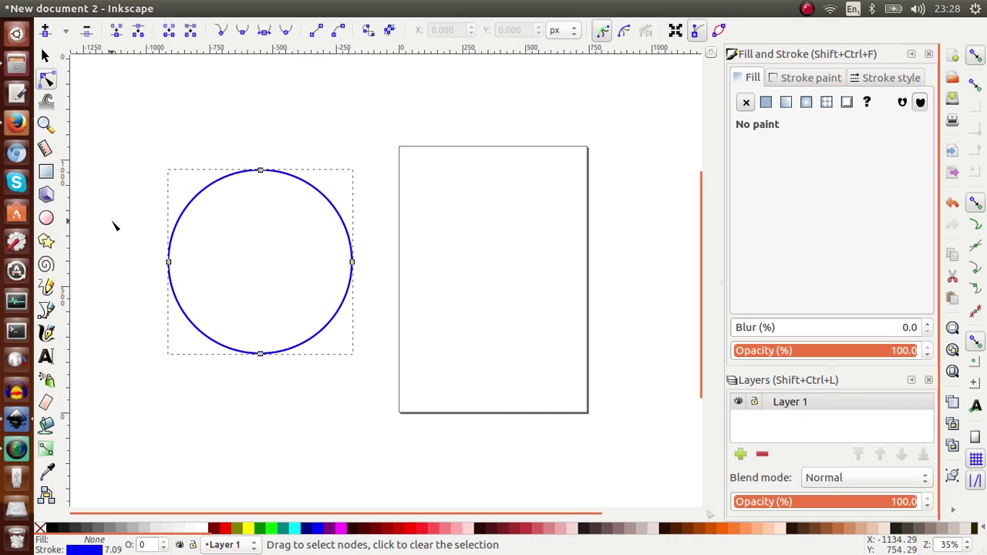
Draw a six-point straight-segment polygon around the circle
{"action": "left_click", "coordinate": [46, 310]}
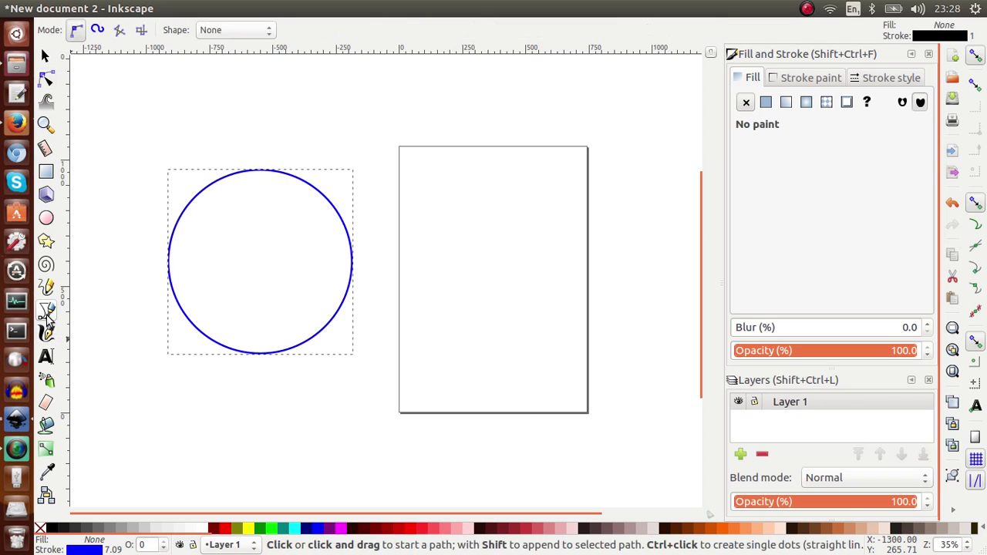
{"action": "left_click", "coordinate": [179, 112]}
{"action": "left_click", "coordinate": [324, 103]}
{"action": "left_click", "coordinate": [521, 212]}
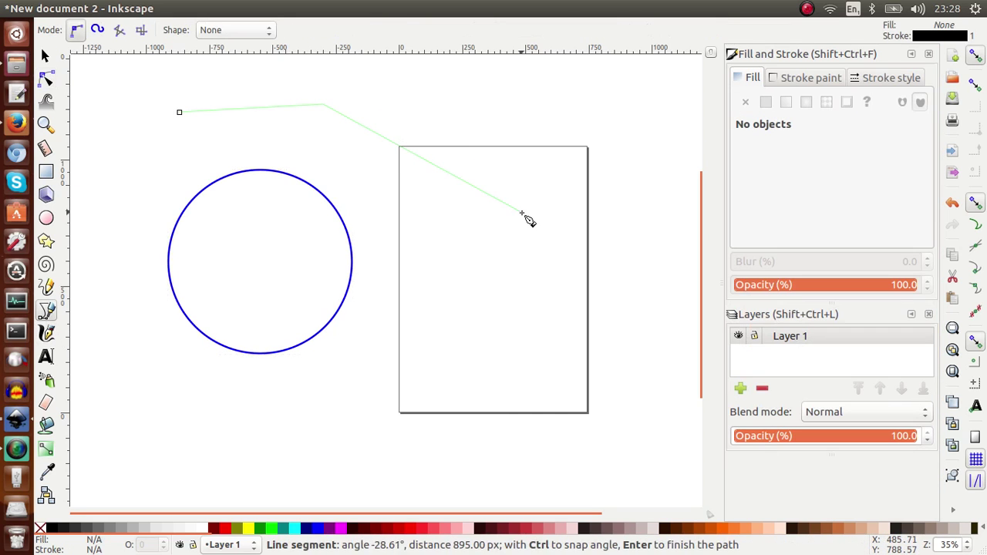
{"action": "left_click", "coordinate": [479, 349]}
{"action": "left_click", "coordinate": [301, 419]}
{"action": "left_click", "coordinate": [121, 378]}
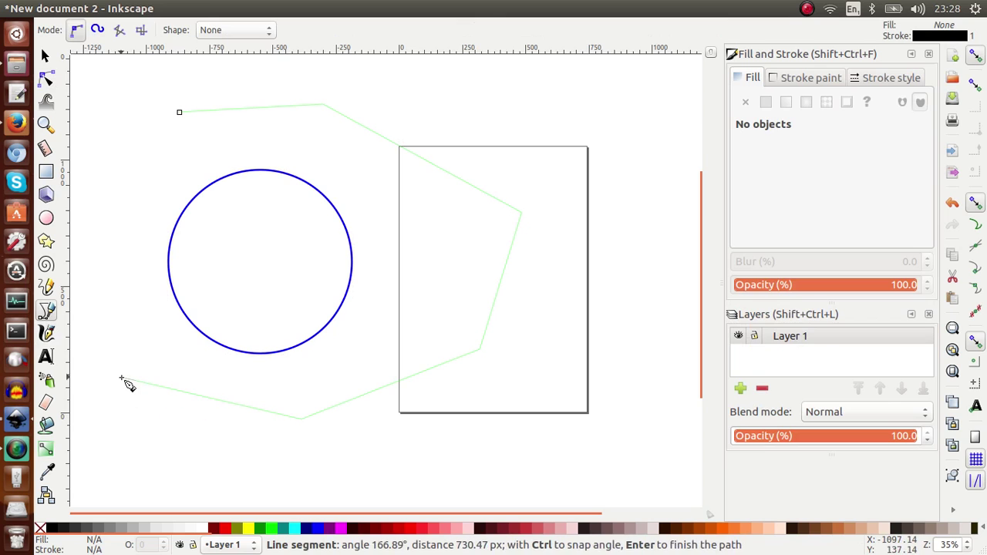
{"action": "left_click", "coordinate": [121, 209]}
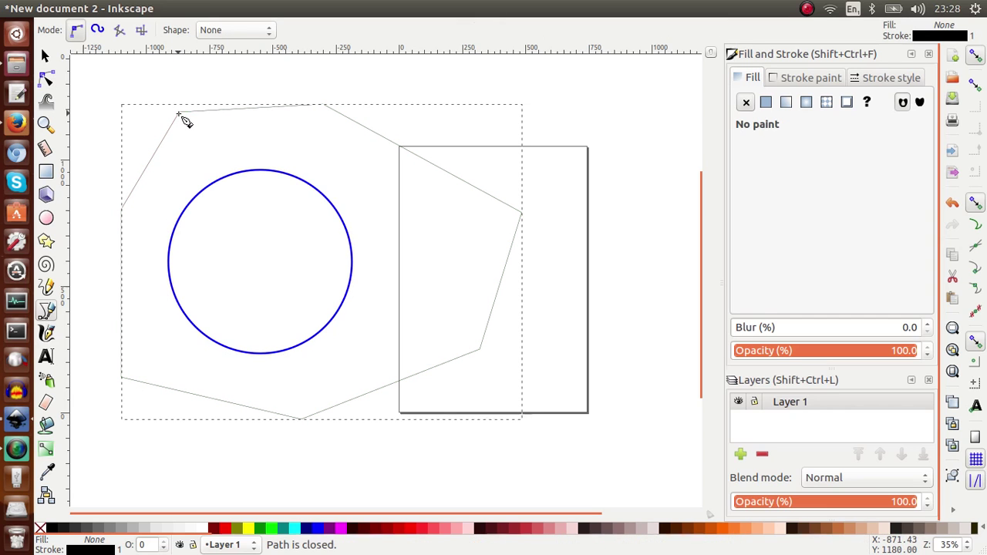
Drag the polygon's nodes, undo the edits, and reselect the circle
{"action": "left_click", "coordinate": [44, 78]}
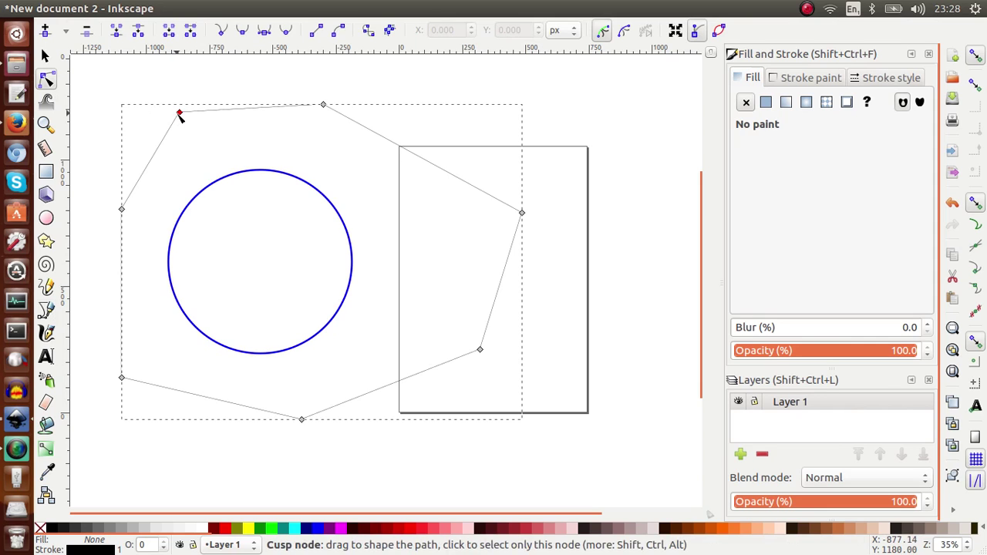
{"action": "left_click_drag", "start_coordinate": [179, 115], "coordinate": [194, 131]}
{"action": "left_click_drag", "start_coordinate": [323, 104], "coordinate": [323, 85]}
{"action": "left_click_drag", "start_coordinate": [522, 213], "coordinate": [508, 167]}
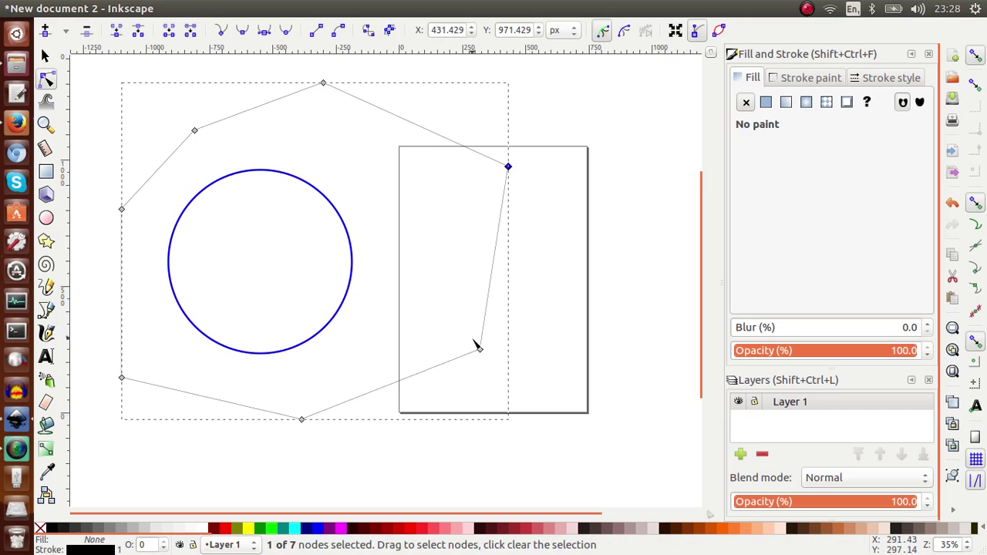
{"action": "left_click_drag", "start_coordinate": [479, 349], "coordinate": [454, 290]}
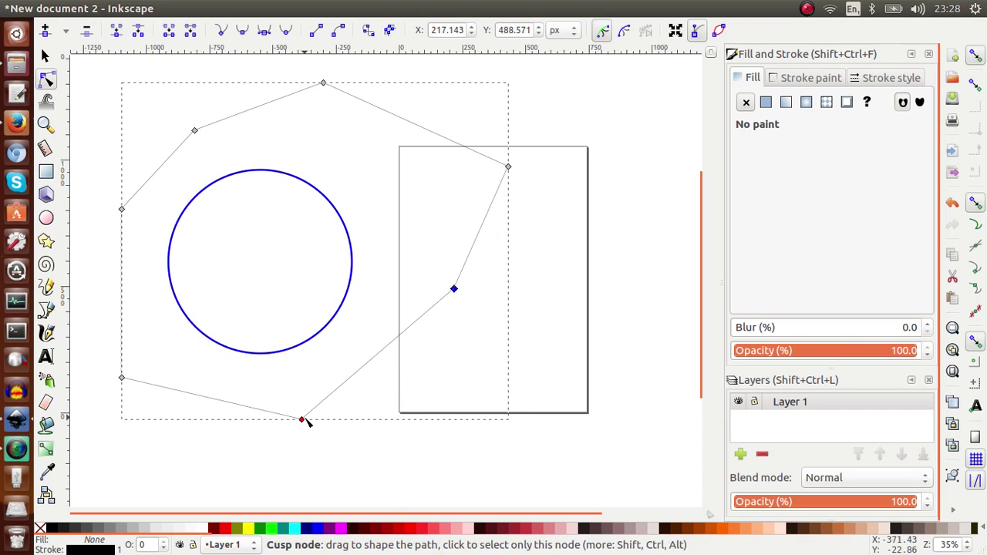
{"action": "left_click_drag", "start_coordinate": [305, 421], "coordinate": [326, 452]}
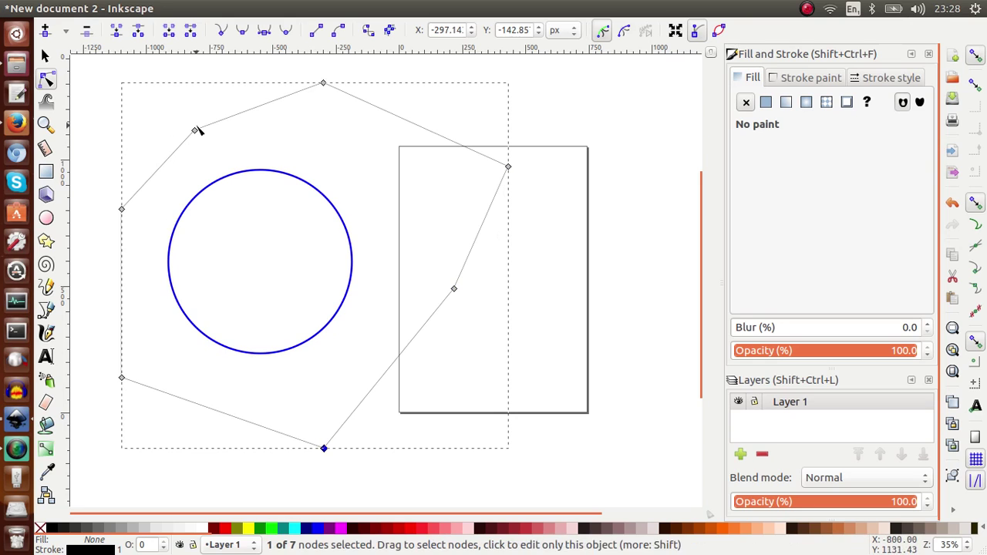
{"action": "left_click_drag", "start_coordinate": [195, 131], "coordinate": [176, 108]}
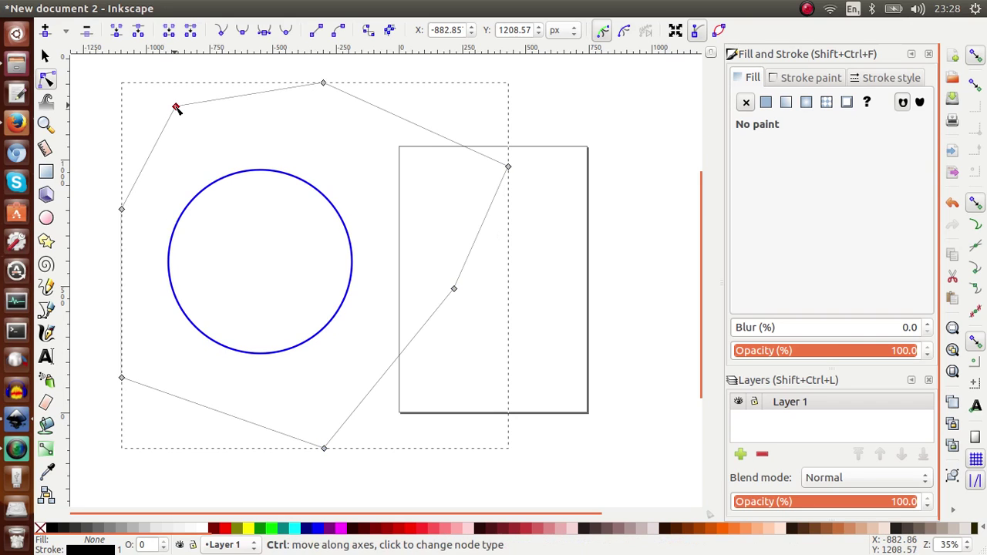
{"action": "key", "text": "ctrl+z"}
{"action": "key", "text": "ctrl+z"}
{"action": "key", "text": "ctrl+z"}
{"action": "key", "text": "ctrl+z"}
{"action": "key", "text": "ctrl+z"}
{"action": "key", "text": "ctrl+z"}
{"action": "key", "text": "ctrl+z"}
{"action": "key", "text": "ctrl+z"}
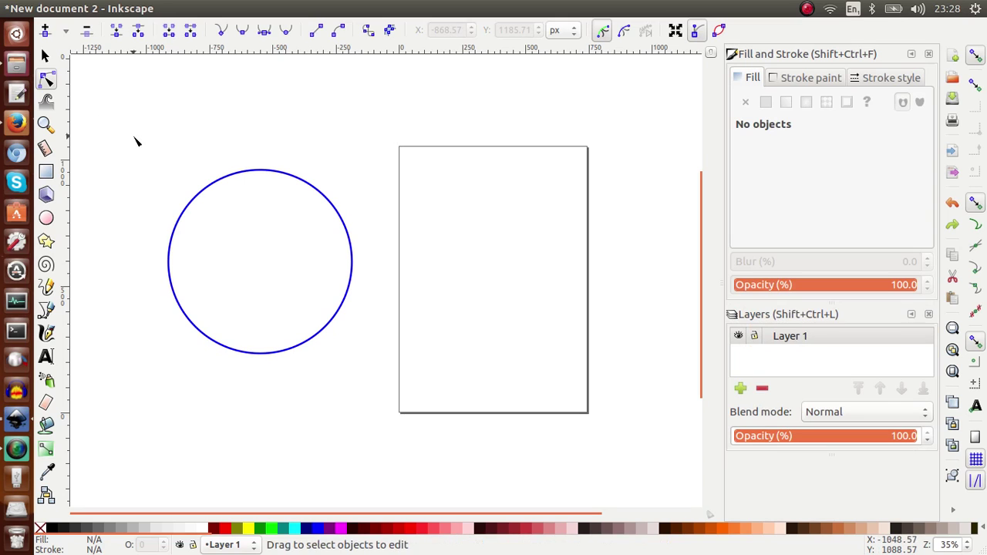
{"action": "left_click_drag", "start_coordinate": [137, 146], "coordinate": [376, 401]}
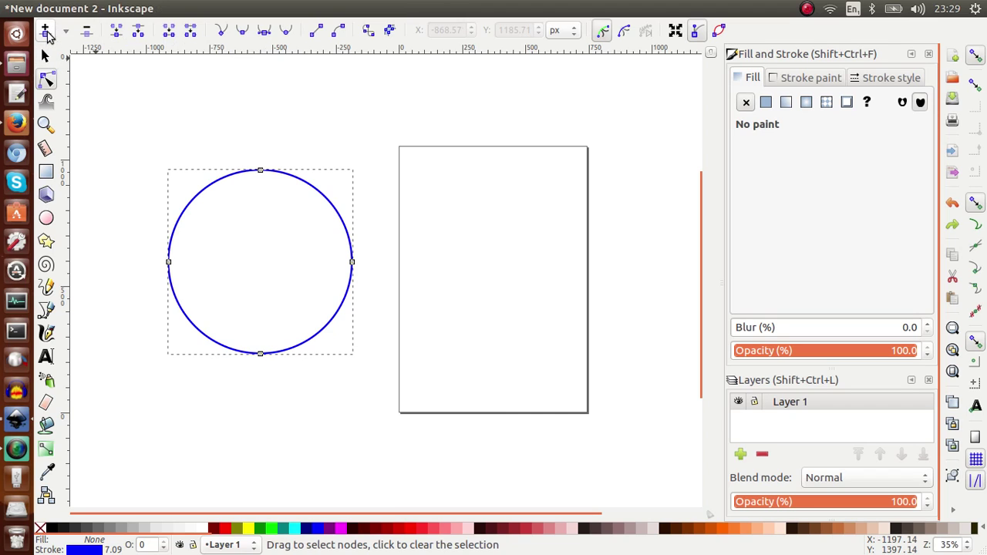
Select the circle's four nodes and insert new nodes four times to reach 64
{"action": "left_click_drag", "start_coordinate": [159, 156], "coordinate": [383, 383]}
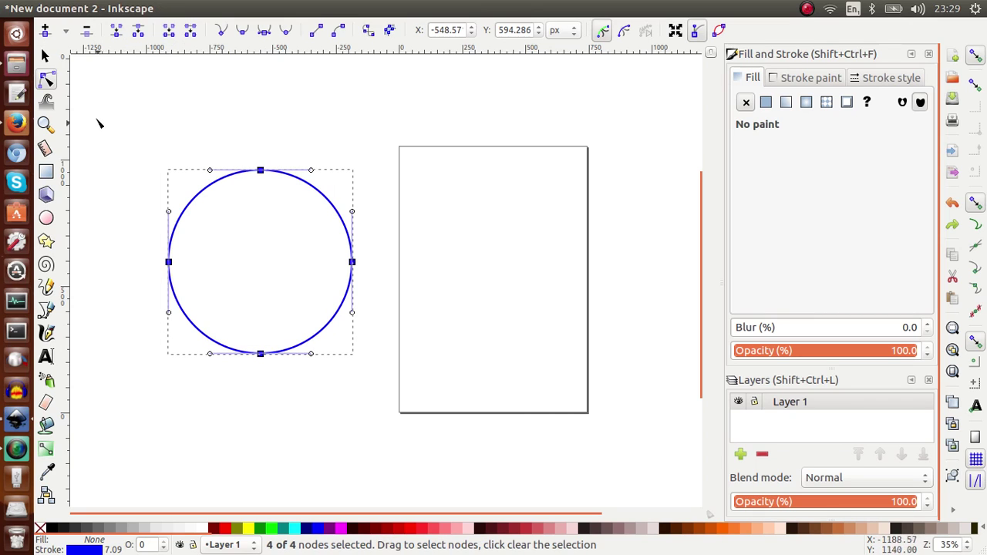
{"action": "left_click", "coordinate": [47, 34]}
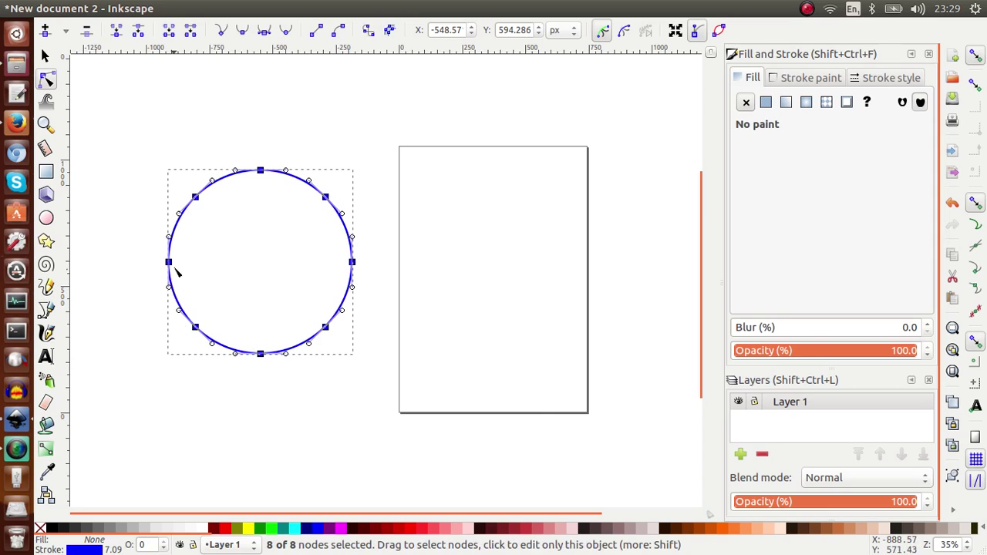
{"action": "left_click", "coordinate": [45, 33]}
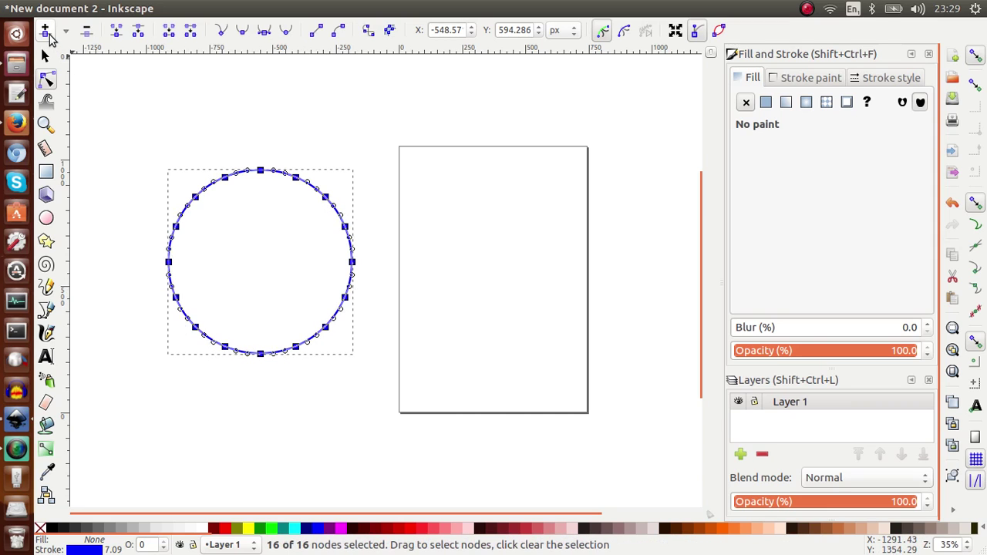
{"action": "left_click", "coordinate": [54, 34]}
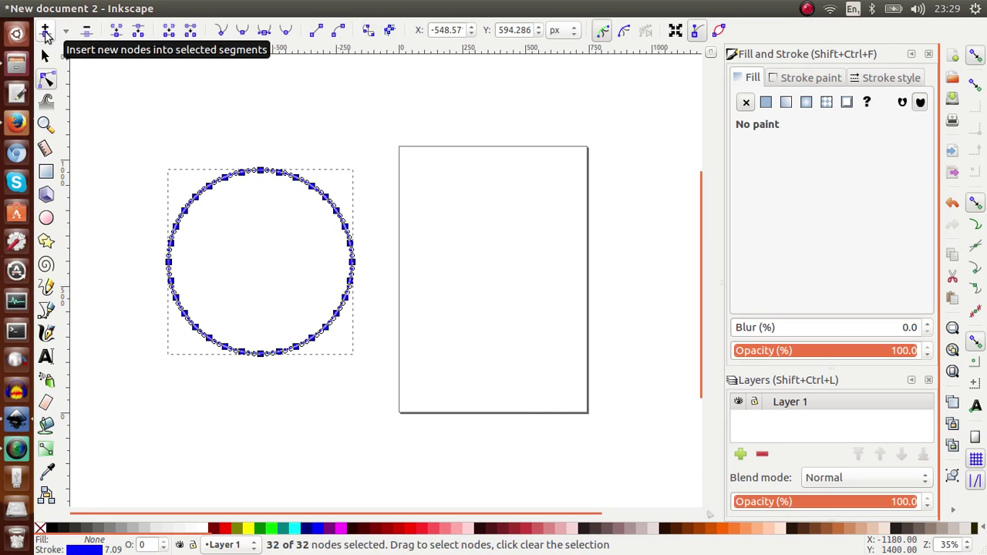
{"action": "left_click", "coordinate": [52, 34]}
{"action": "left_click", "coordinate": [160, 103]}
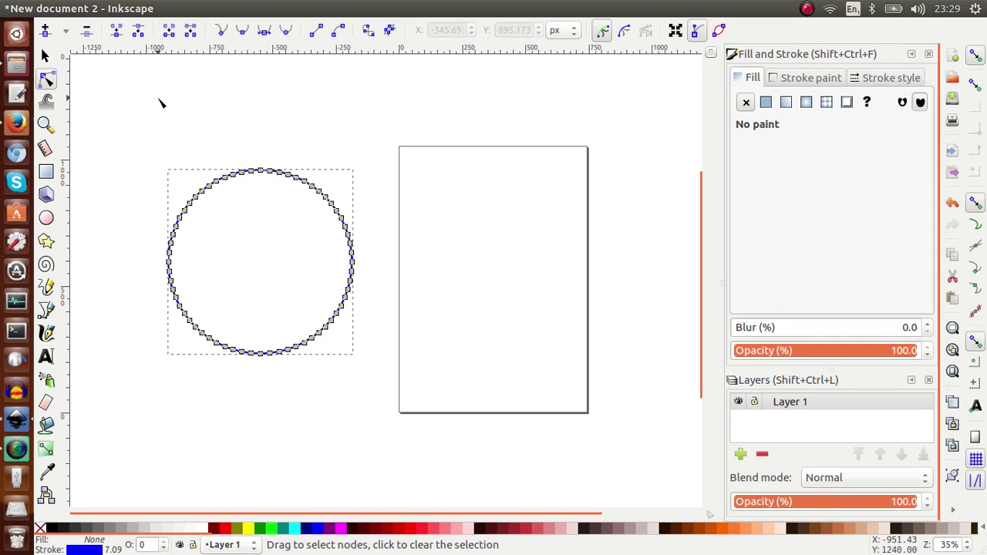
Zoom to the circle and drag nodes to notch its top, left and right edges
{"action": "key", "text": "3"}
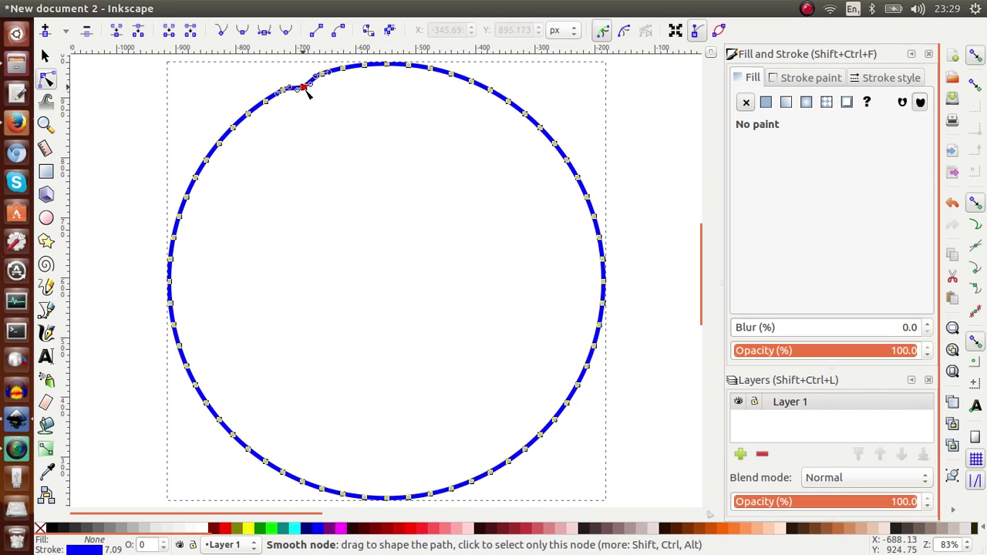
{"action": "left_click_drag", "start_coordinate": [305, 89], "coordinate": [308, 93]}
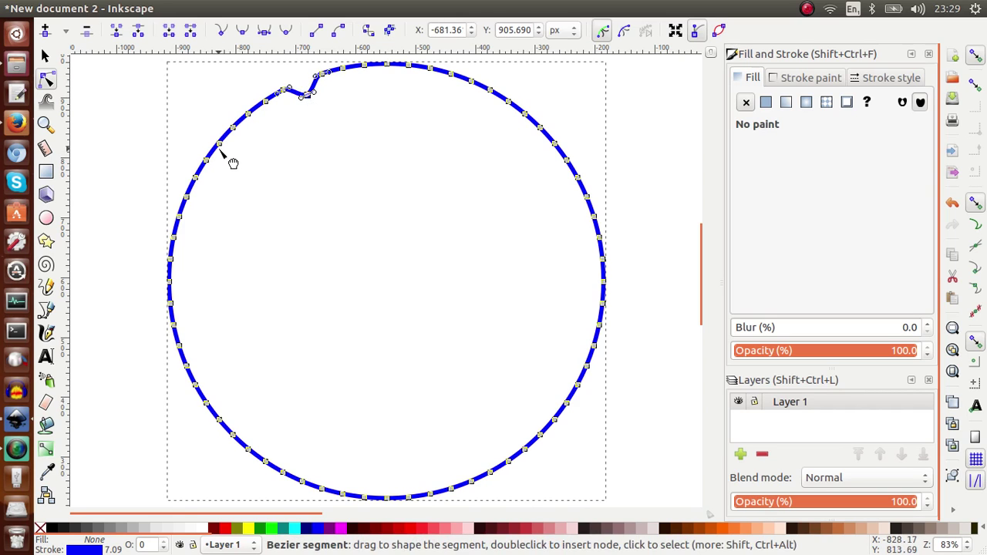
{"action": "left_click_drag", "start_coordinate": [221, 150], "coordinate": [236, 154]}
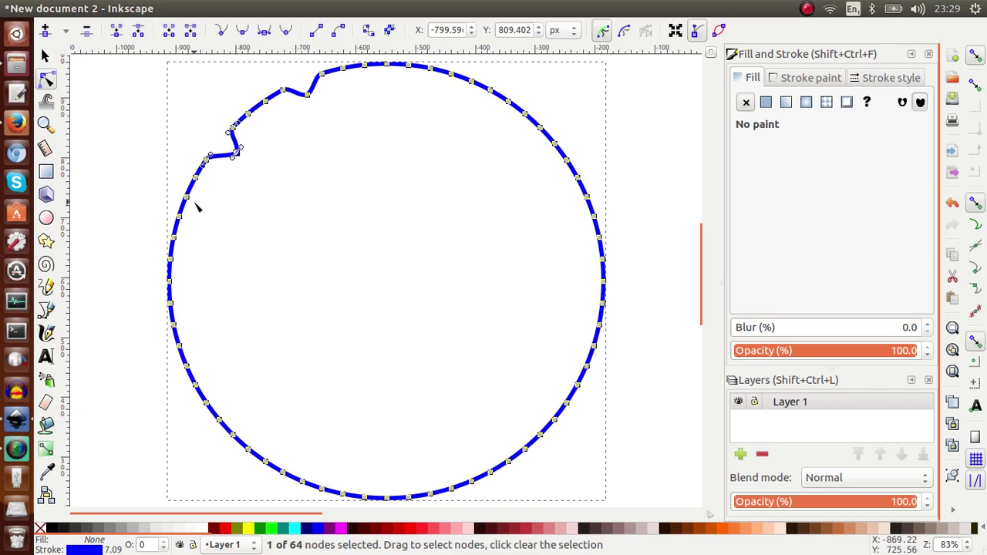
{"action": "left_click_drag", "start_coordinate": [187, 202], "coordinate": [198, 206]}
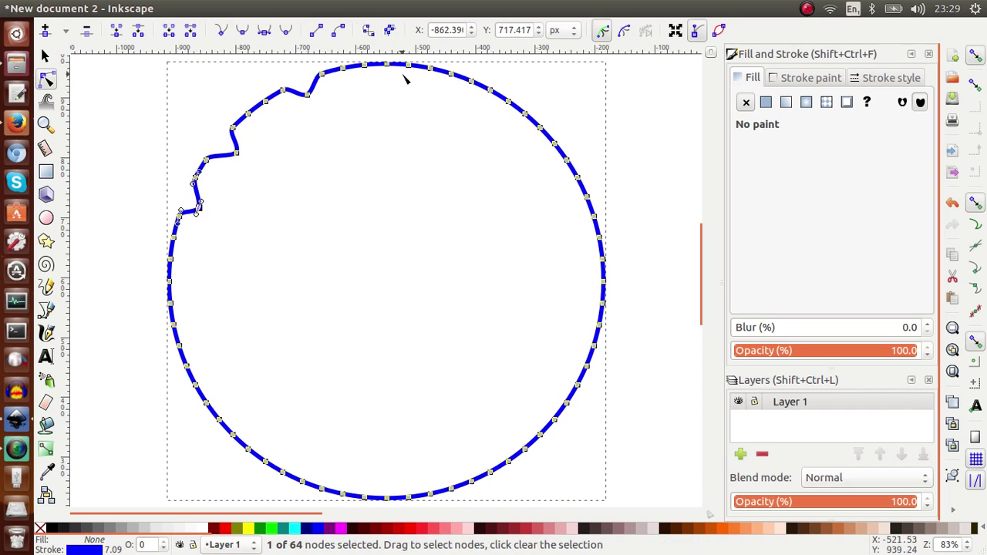
{"action": "left_click_drag", "start_coordinate": [409, 66], "coordinate": [408, 80]}
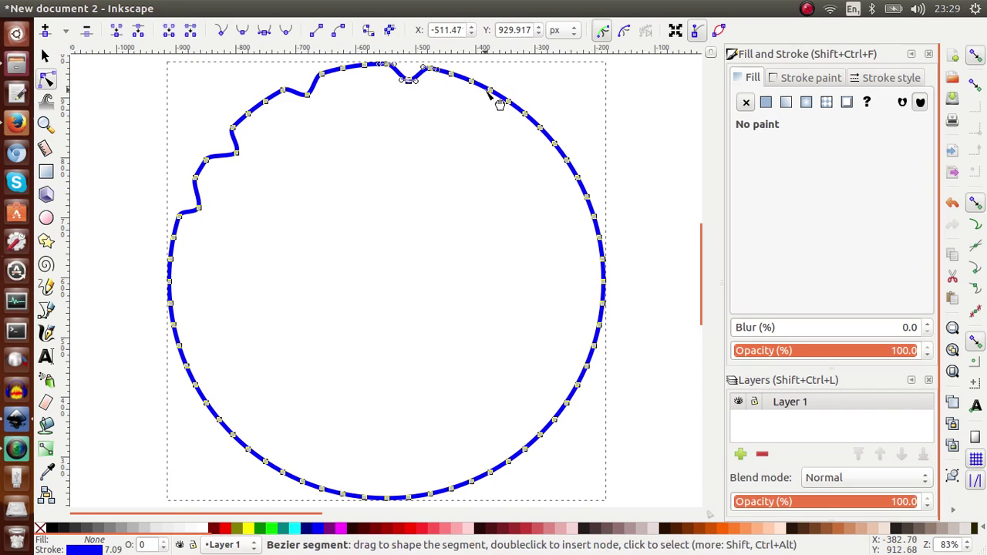
{"action": "left_click_drag", "start_coordinate": [488, 91], "coordinate": [489, 118]}
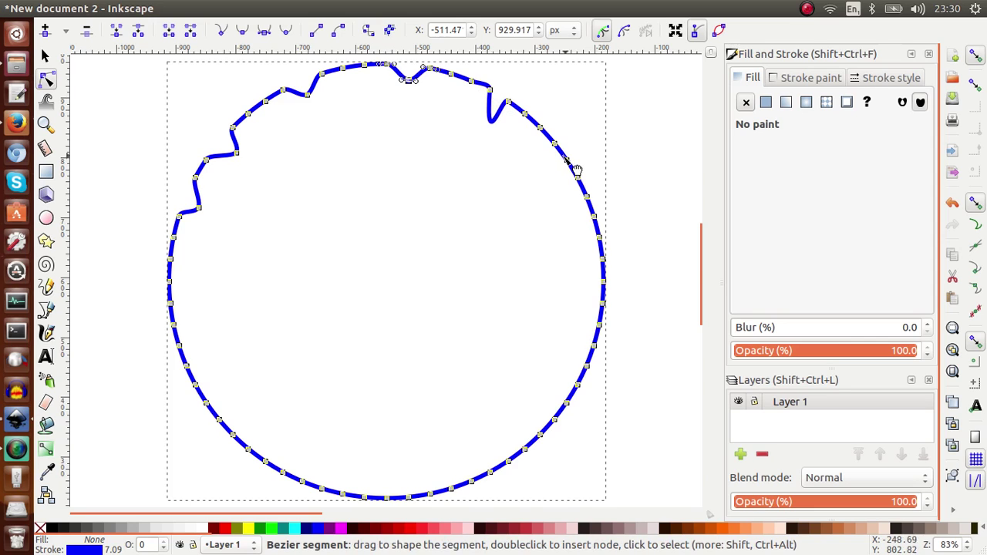
{"action": "left_click_drag", "start_coordinate": [549, 146], "coordinate": [544, 153]}
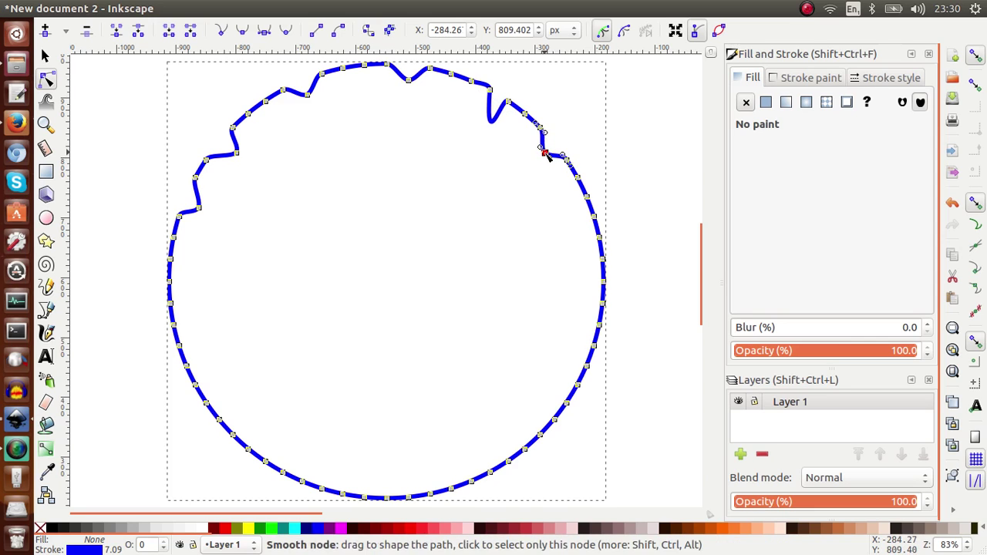
{"action": "mouse_move", "coordinate": [595, 224]}
{"action": "left_mouse_down"}
{"action": "mouse_move", "coordinate": [577, 221]}
{"action": "mouse_move", "coordinate": [603, 233]}
{"action": "left_mouse_up"}
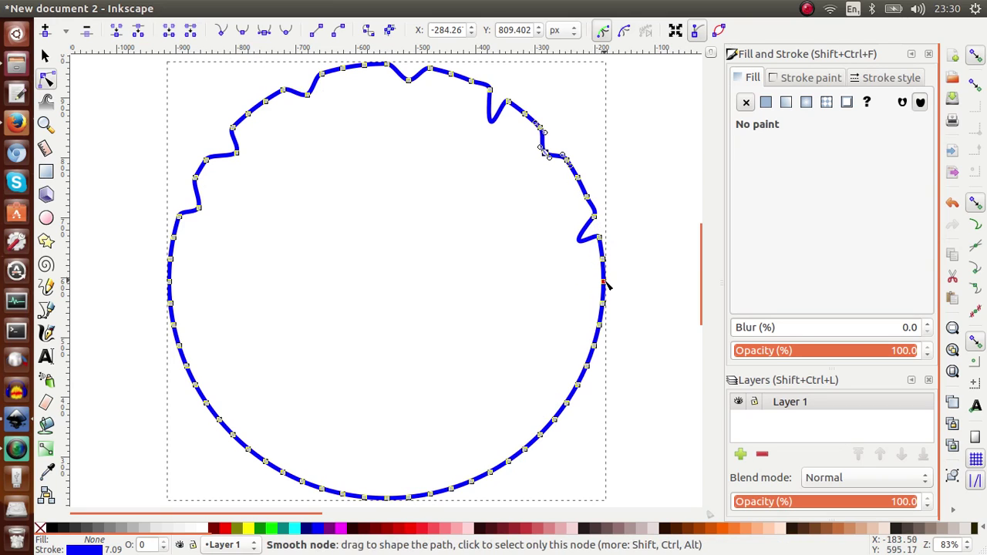
{"action": "left_click_drag", "start_coordinate": [602, 282], "coordinate": [594, 277]}
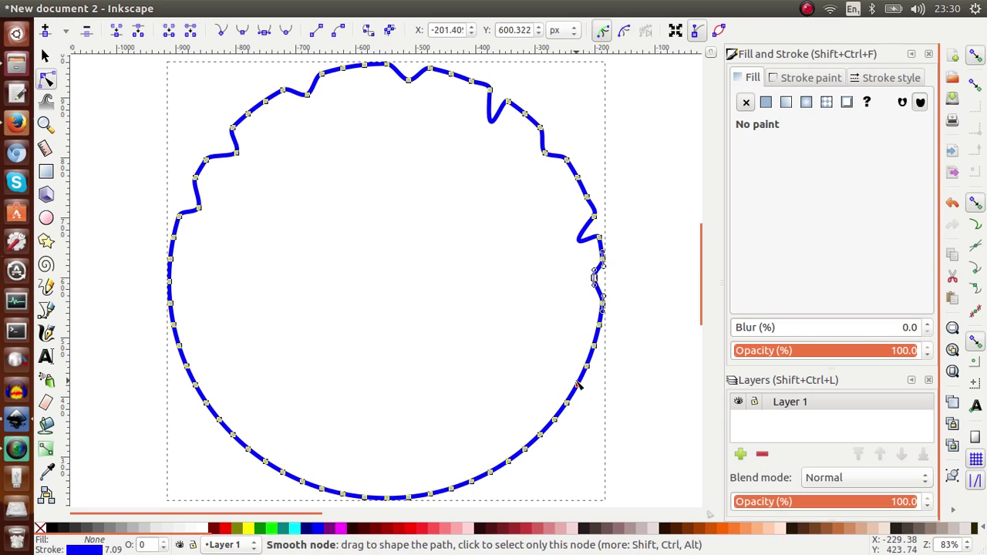
Pull lower-right, bottom and lower-left nodes into bumps and kinks
{"action": "left_click_drag", "start_coordinate": [578, 386], "coordinate": [569, 379]}
{"action": "mouse_move", "coordinate": [545, 434]}
{"action": "left_mouse_down"}
{"action": "mouse_move", "coordinate": [546, 448]}
{"action": "mouse_move", "coordinate": [540, 440]}
{"action": "left_mouse_up"}
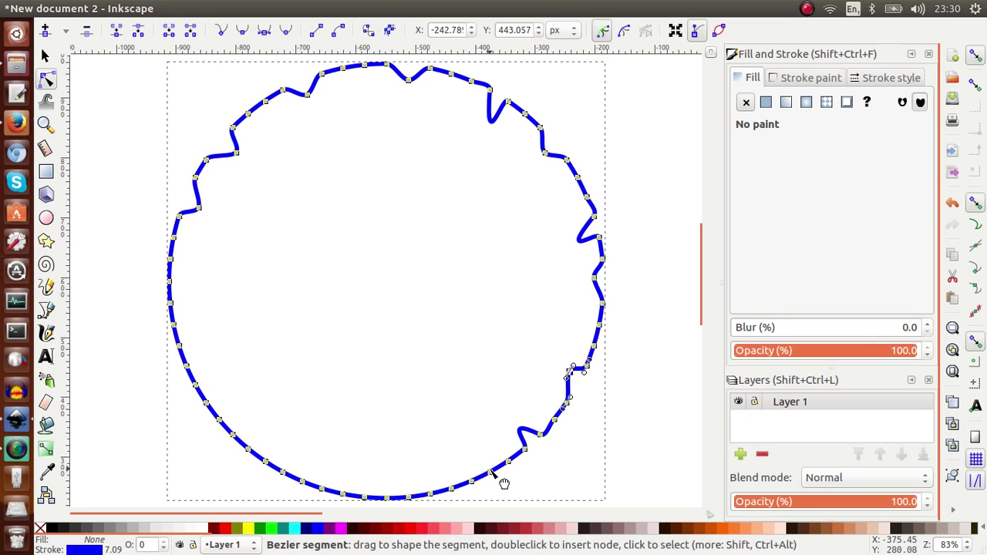
{"action": "mouse_move", "coordinate": [537, 451]}
{"action": "left_mouse_down"}
{"action": "mouse_move", "coordinate": [540, 427]}
{"action": "mouse_move", "coordinate": [541, 438]}
{"action": "left_mouse_up"}
{"action": "left_click_drag", "start_coordinate": [493, 479], "coordinate": [494, 463]}
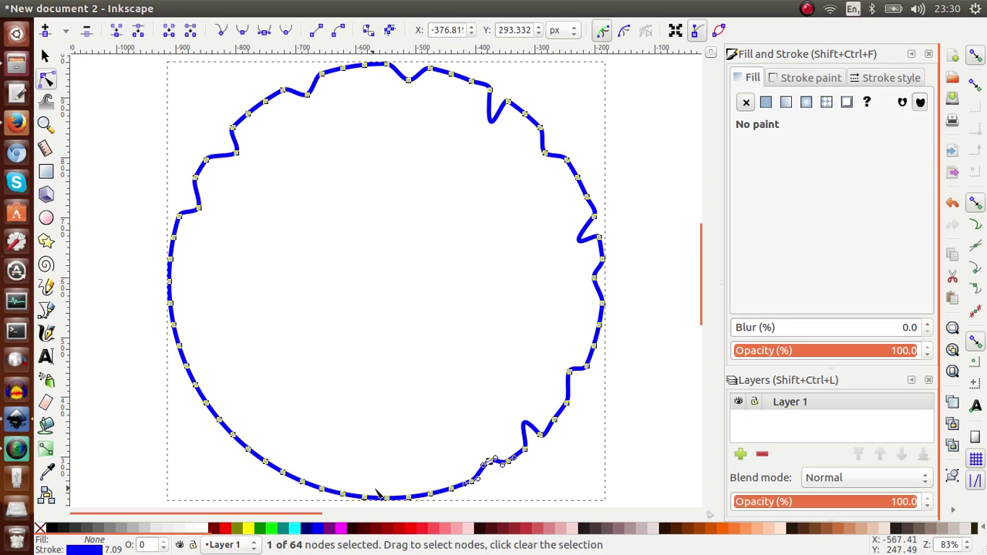
{"action": "left_click_drag", "start_coordinate": [388, 496], "coordinate": [387, 478]}
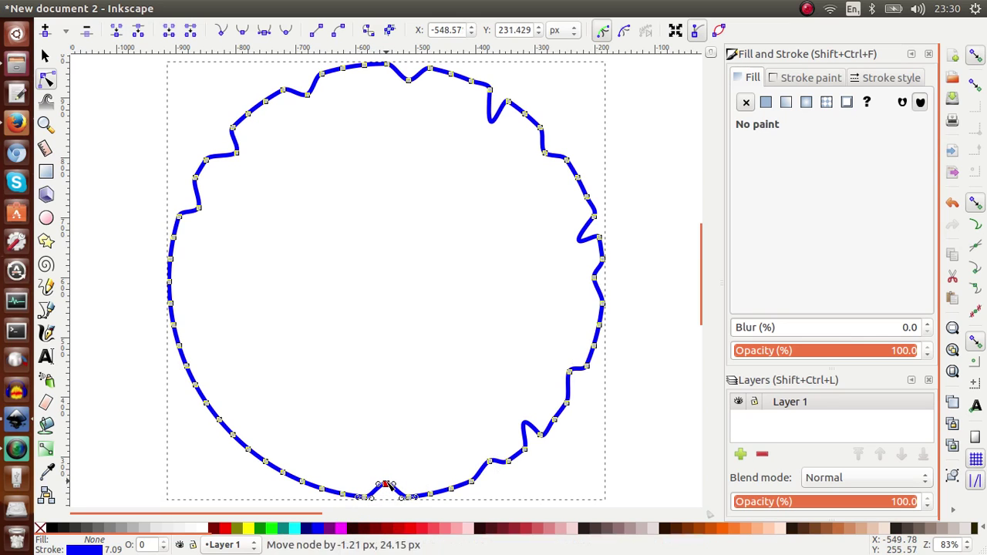
{"action": "left_click_drag", "start_coordinate": [302, 485], "coordinate": [304, 470]}
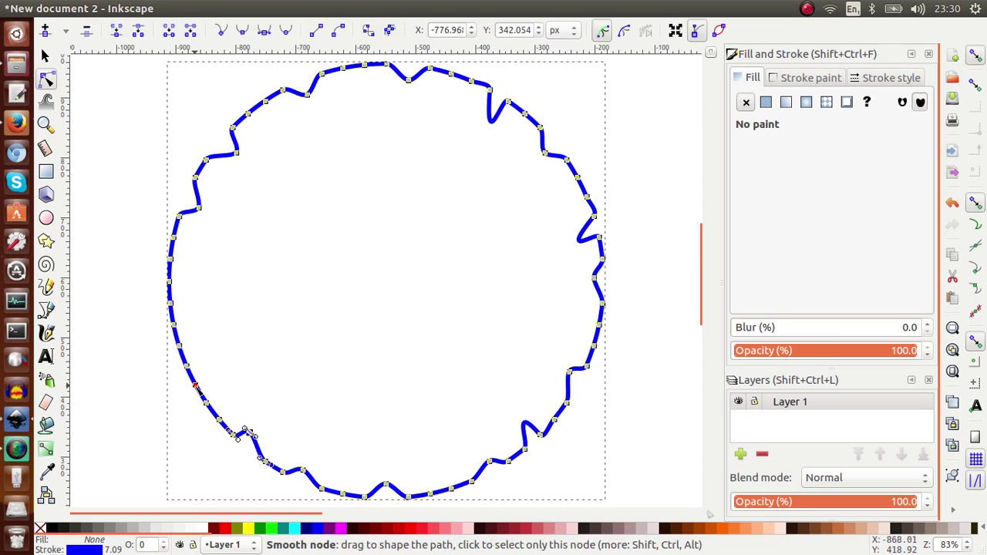
{"action": "left_click_drag", "start_coordinate": [246, 431], "coordinate": [209, 384]}
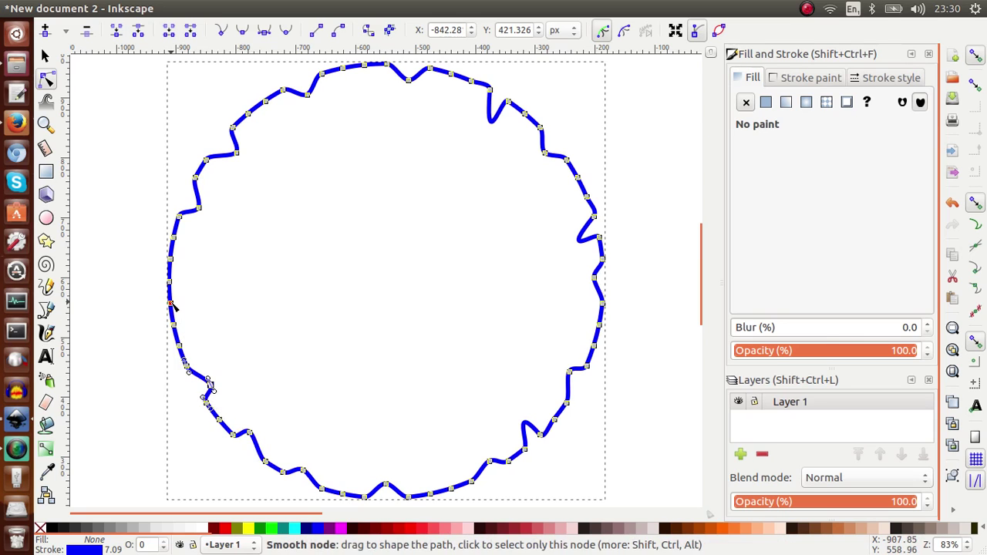
{"action": "left_click_drag", "start_coordinate": [171, 322], "coordinate": [185, 312]}
{"action": "left_click", "coordinate": [519, 257]}
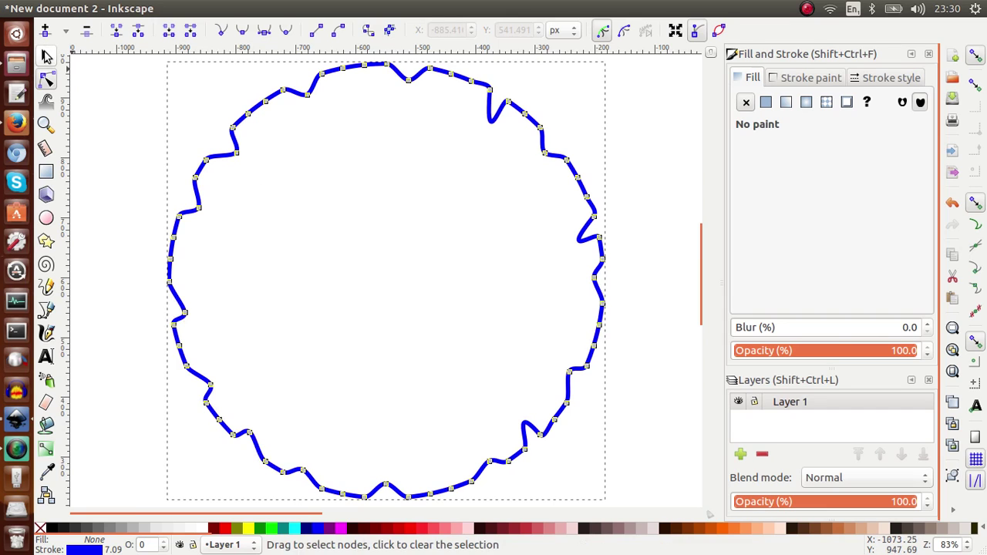
Give the canopy shape a flat green fill, RGBA 00aa00ff
{"action": "left_click", "coordinate": [45, 57]}
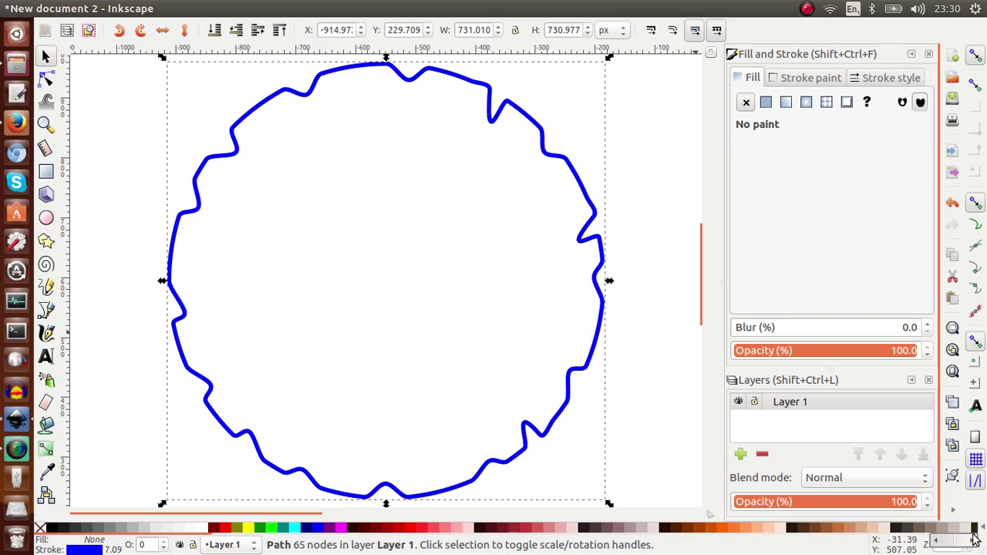
{"action": "left_click", "coordinate": [968, 550]}
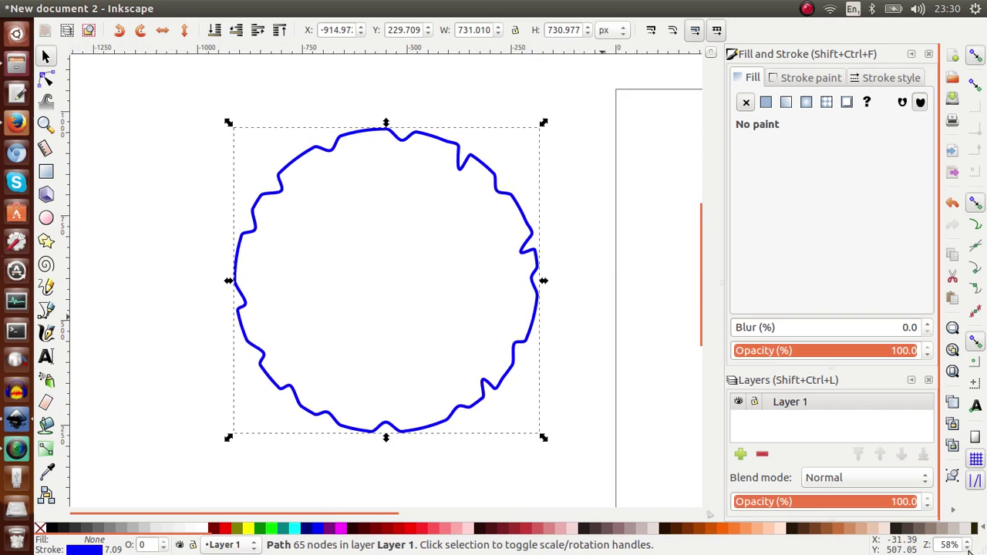
{"action": "left_click", "coordinate": [969, 549]}
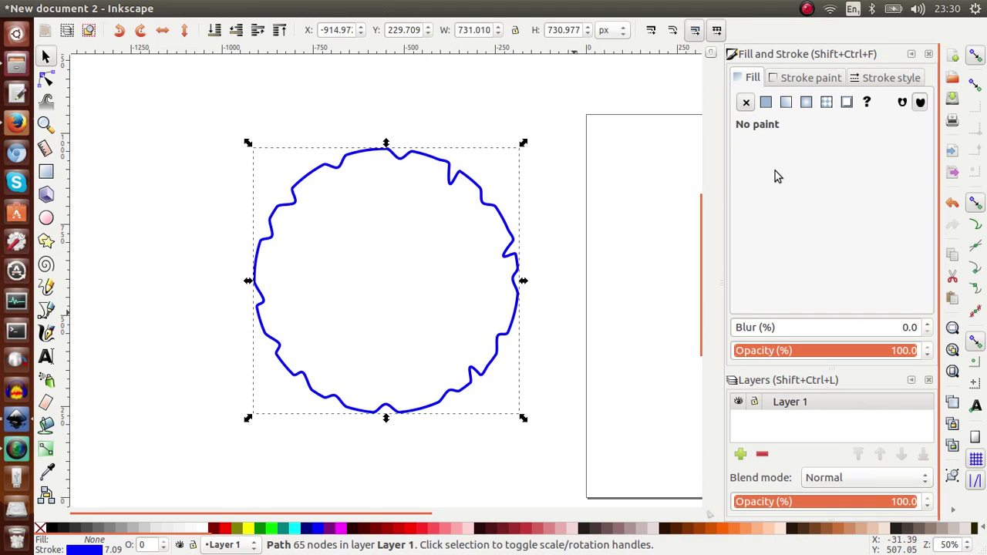
{"action": "left_click", "coordinate": [768, 104]}
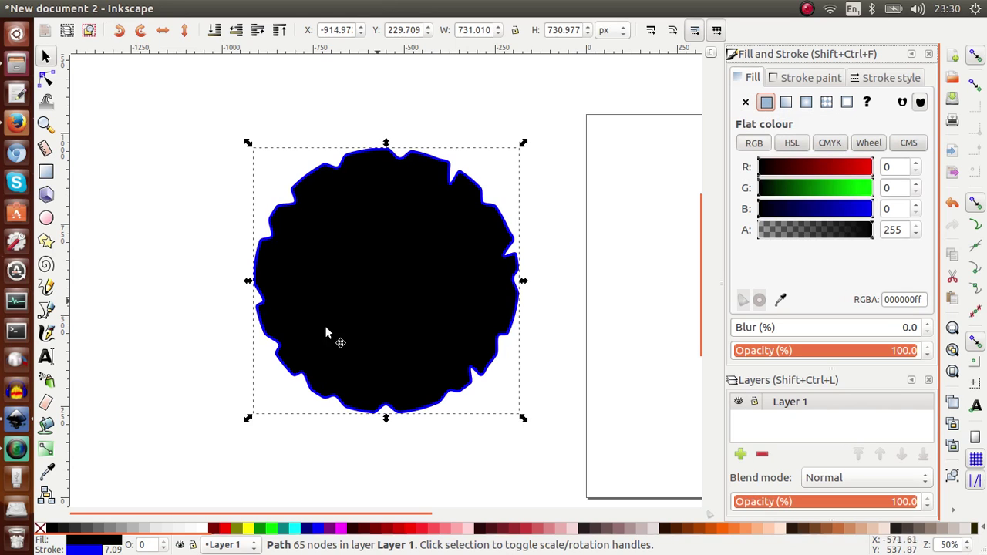
{"action": "left_click_drag", "start_coordinate": [760, 199], "coordinate": [835, 196]}
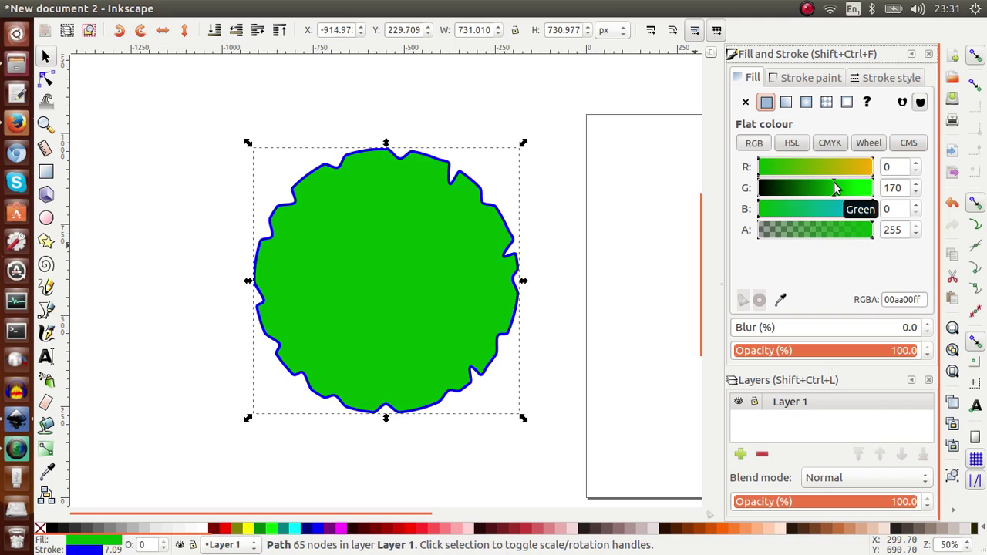
Set the outline stroke to dark green, R 0, G 83, B 0 (005300ff)
{"action": "left_click", "coordinate": [811, 78]}
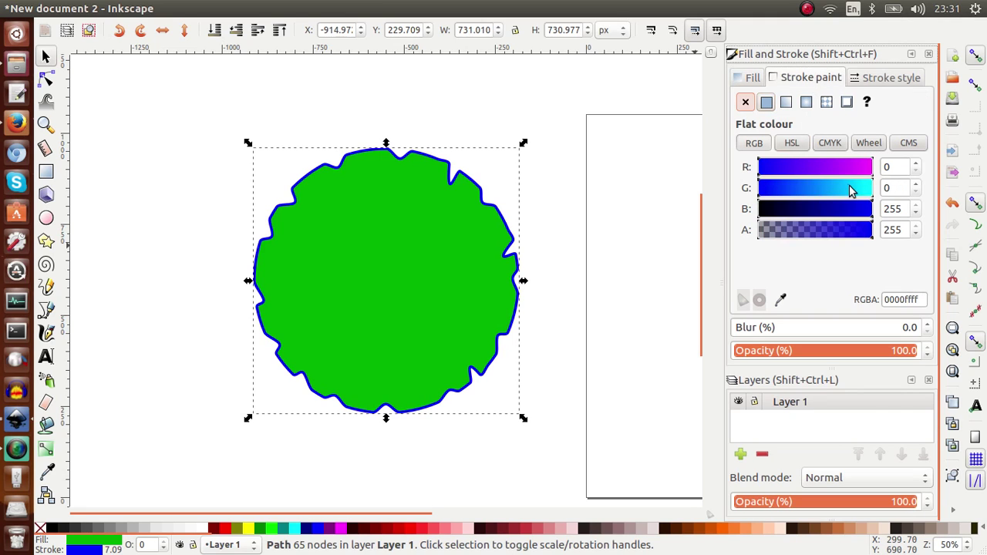
{"action": "left_click_drag", "start_coordinate": [829, 190], "coordinate": [747, 191]}
{"action": "mouse_move", "coordinate": [816, 210]}
{"action": "left_mouse_down"}
{"action": "mouse_move", "coordinate": [748, 211]}
{"action": "mouse_move", "coordinate": [774, 190]}
{"action": "mouse_move", "coordinate": [798, 192]}
{"action": "left_mouse_up"}
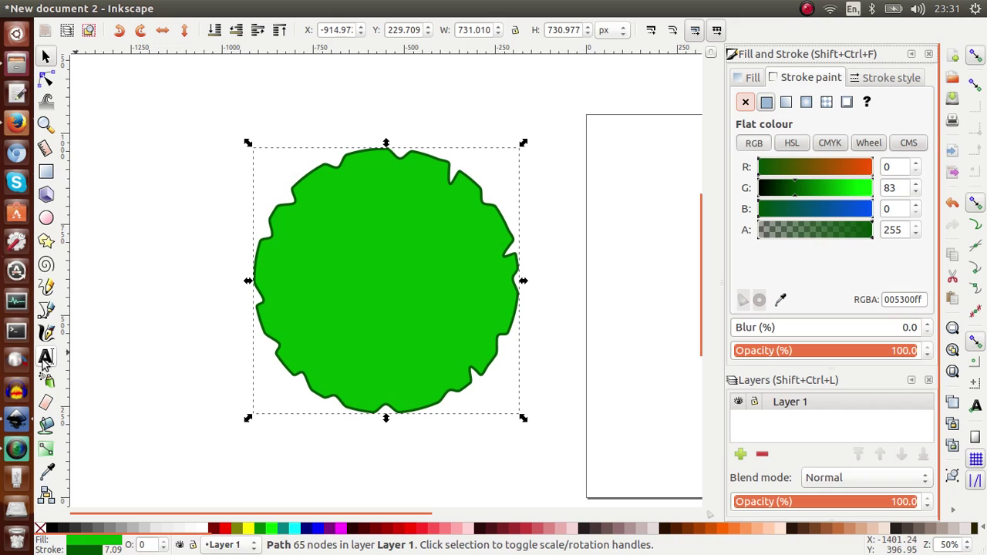
{"action": "left_click", "coordinate": [45, 309]}
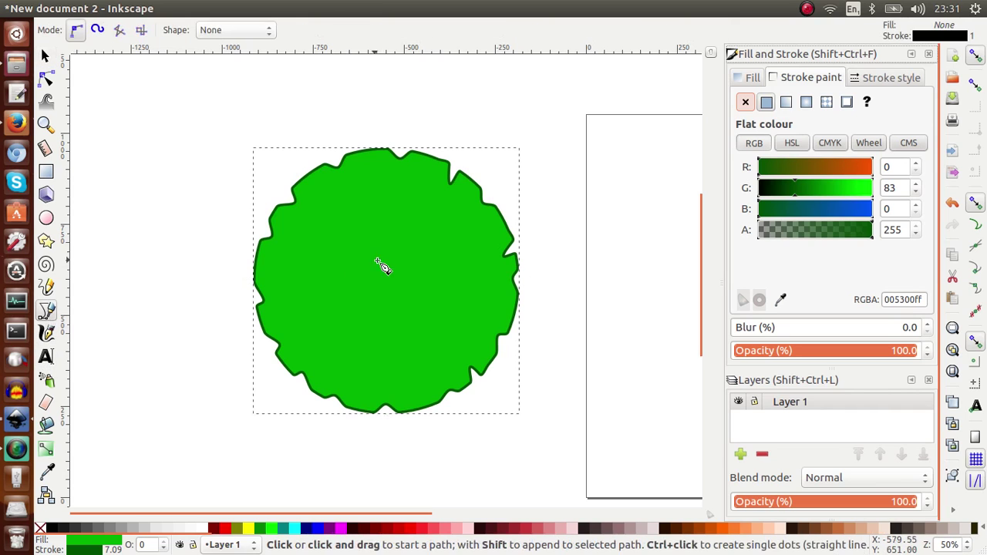
{"action": "left_click", "coordinate": [390, 272]}
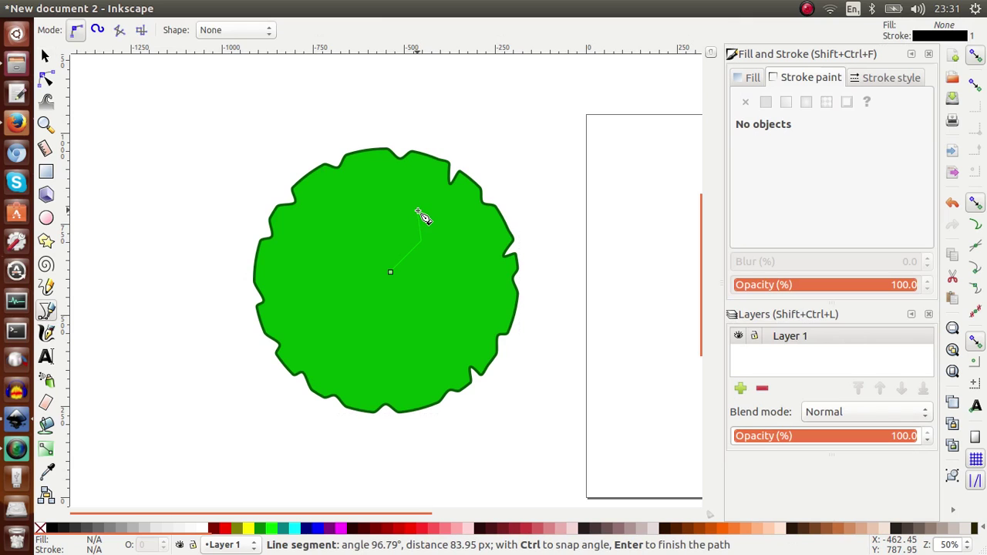
{"action": "key", "text": "Escape"}
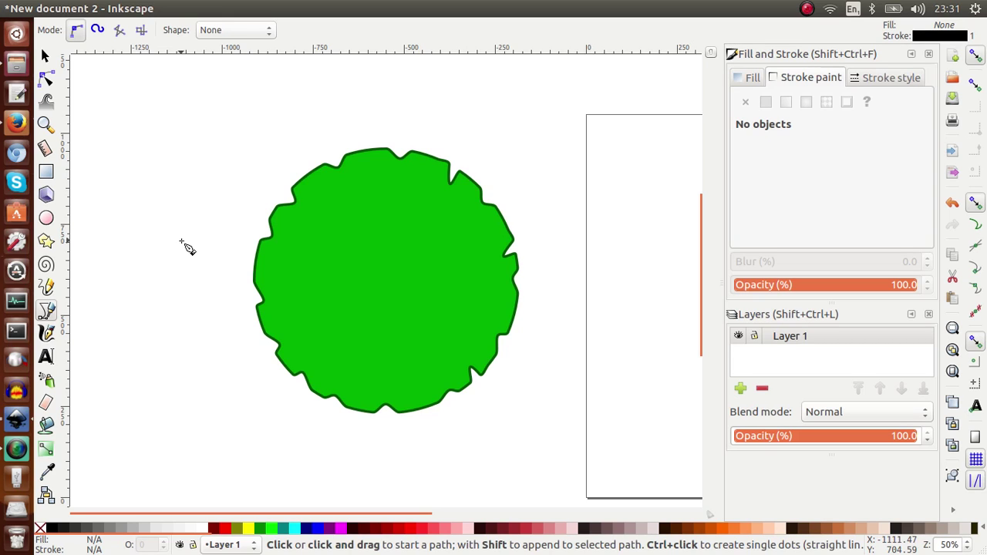
{"action": "left_click", "coordinate": [45, 56]}
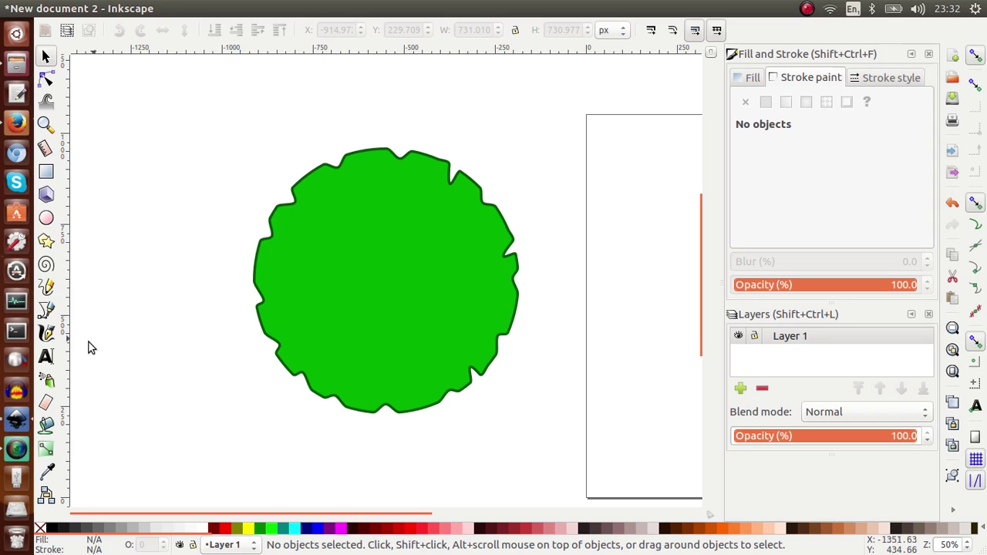
Add a '5m' text object on the canvas
{"action": "left_click", "coordinate": [45, 356]}
{"action": "left_click", "coordinate": [369, 258]}
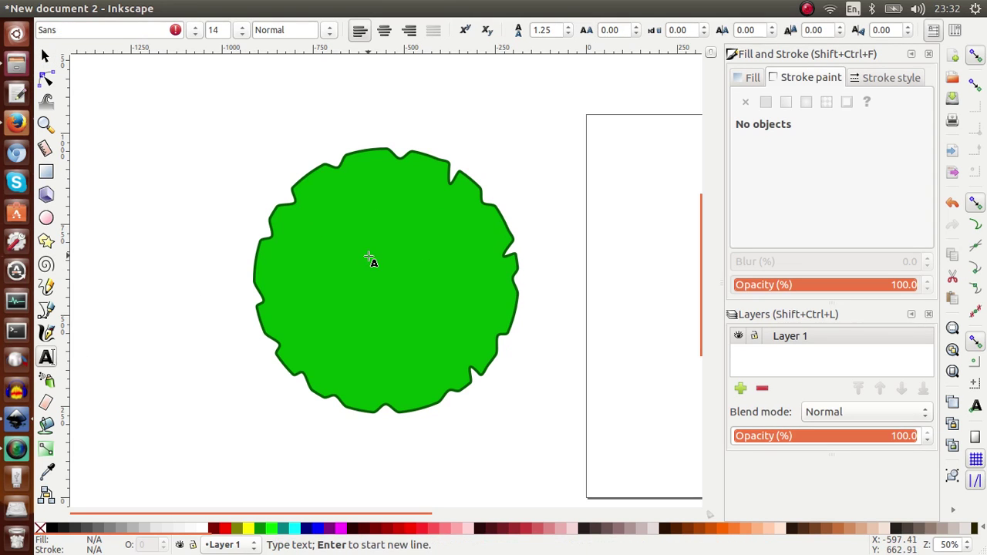
{"action": "type", "text": "a"}
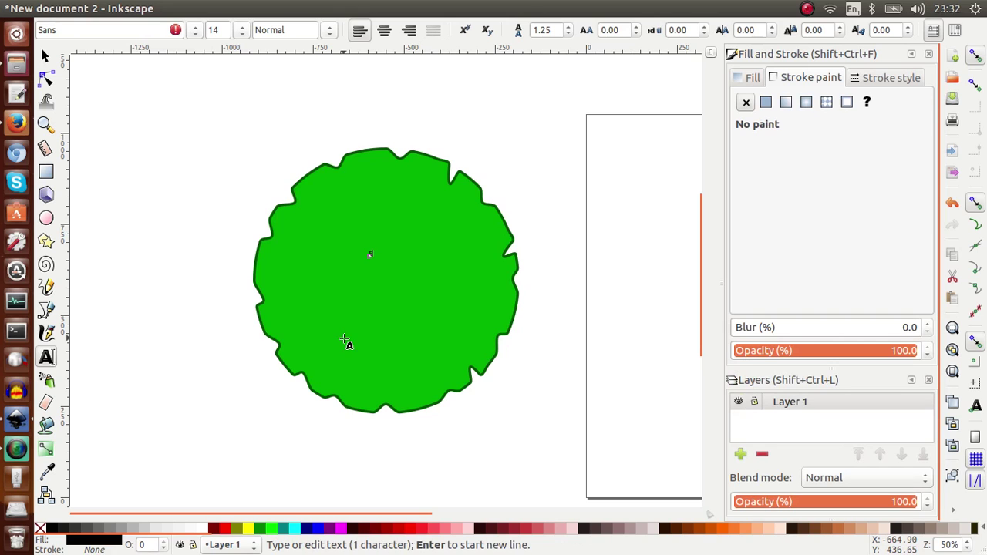
{"action": "type", "text": "b"}
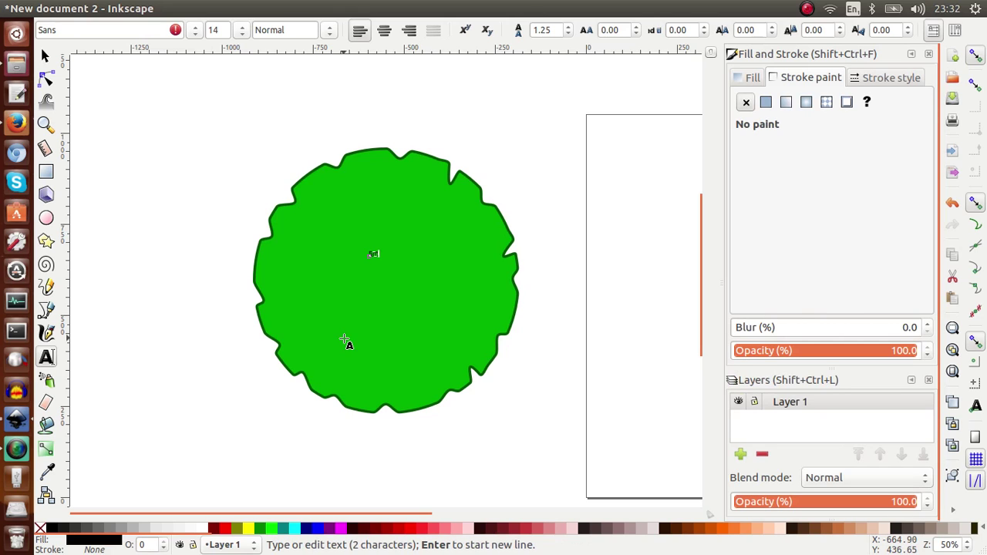
Enlarge the 5m label to about 102.72 px and move it left of the canopy
{"action": "left_click", "coordinate": [45, 57]}
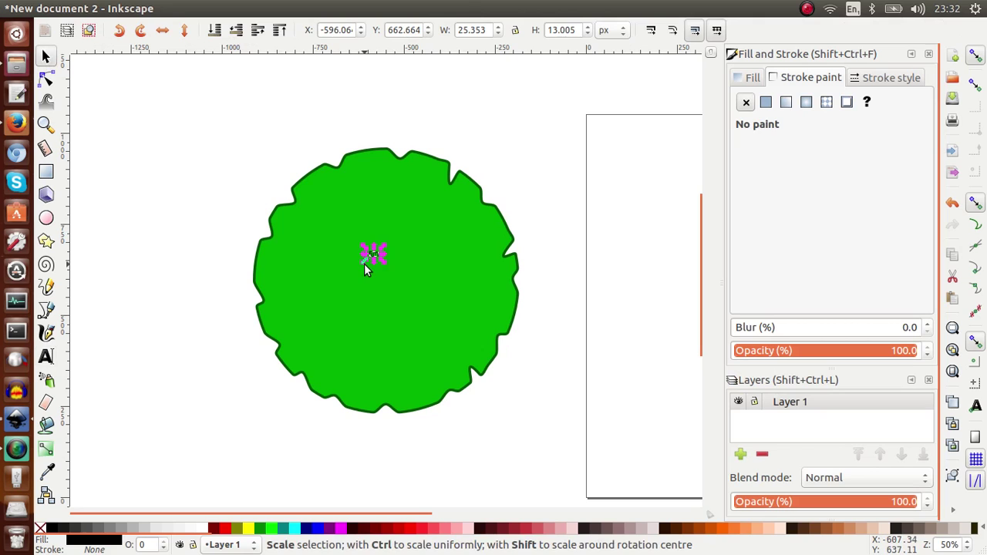
{"action": "left_click_drag", "start_coordinate": [361, 265], "coordinate": [324, 288]}
{"action": "left_click", "coordinate": [200, 212]}
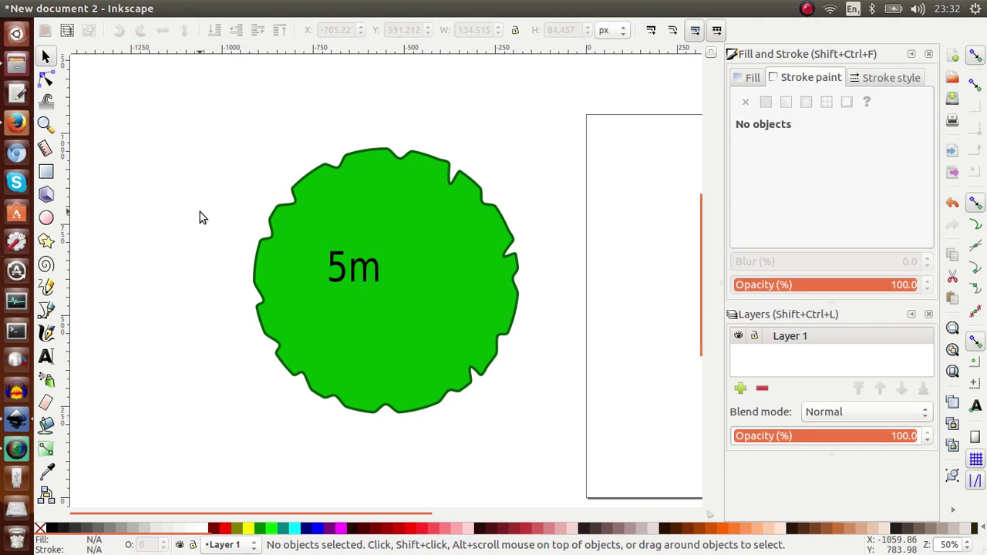
{"action": "left_click", "coordinate": [337, 270]}
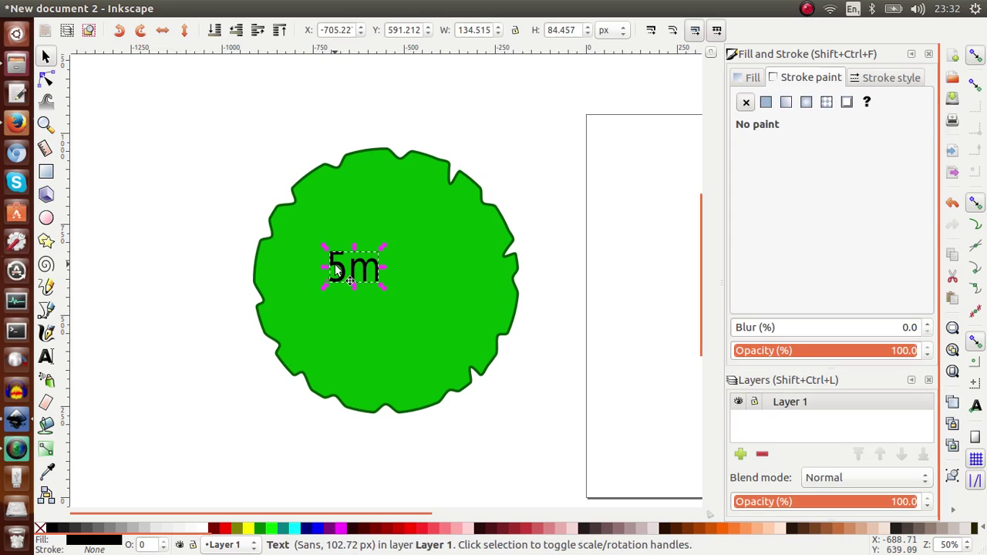
{"action": "left_click_drag", "start_coordinate": [336, 266], "coordinate": [163, 273]}
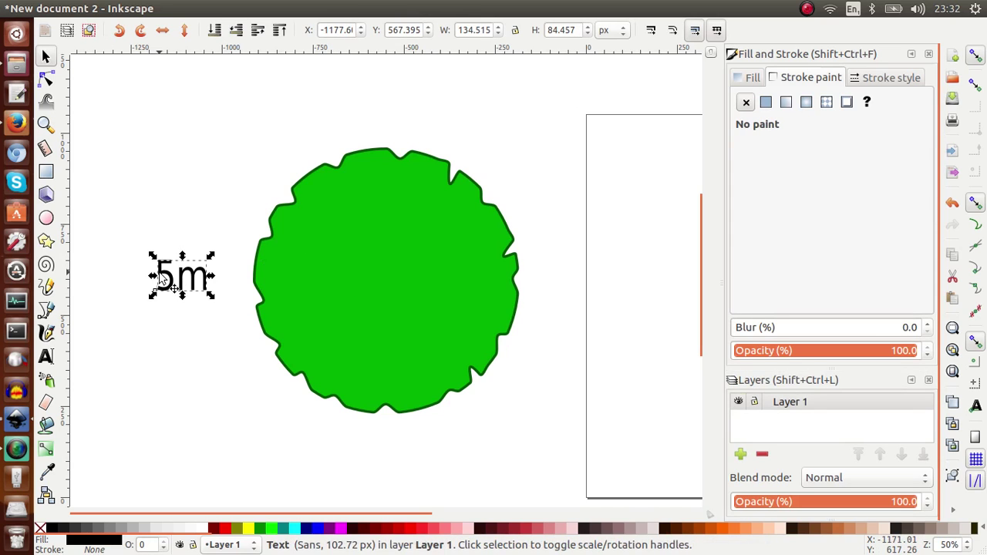
{"action": "left_click", "coordinate": [159, 202]}
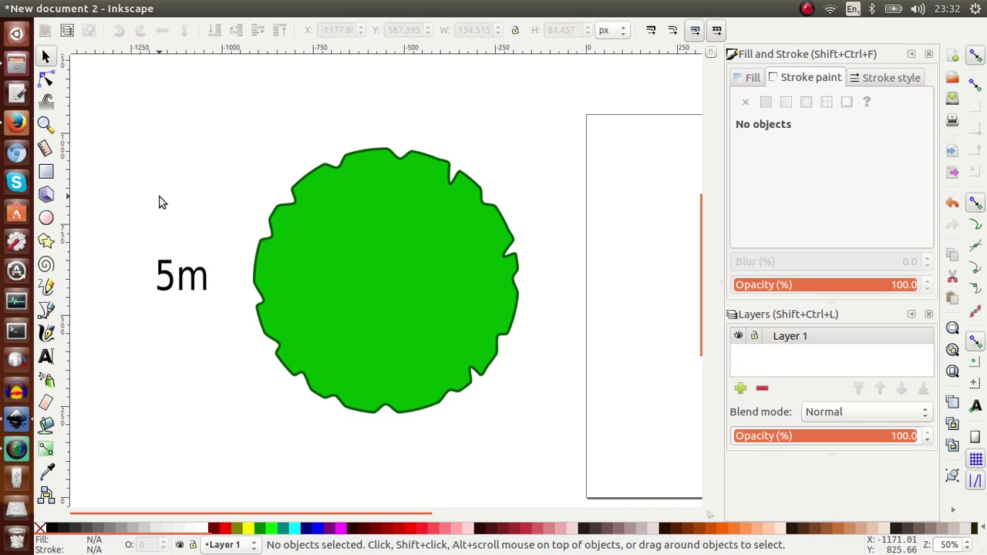